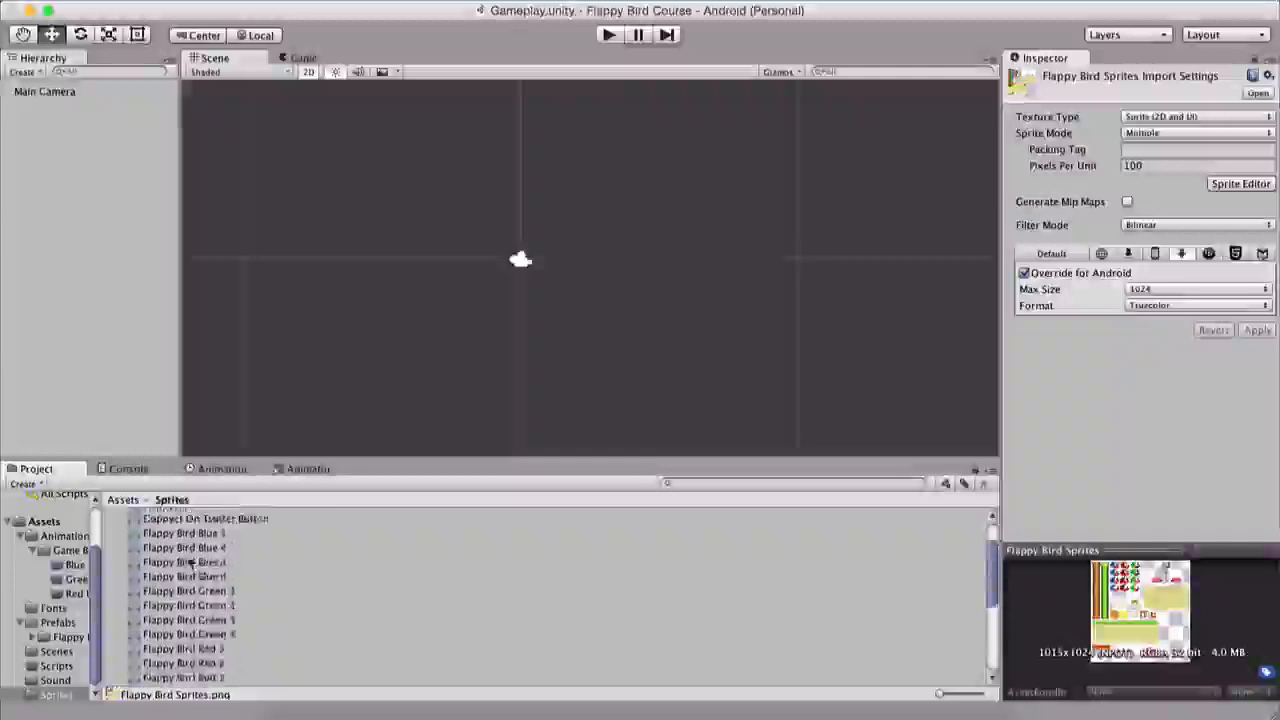
Compare the Flappy Bird Blue sprites 1 to 3 one after another to examine the bird's wing positions
{"action": "left_click", "coordinate": [187, 550]}
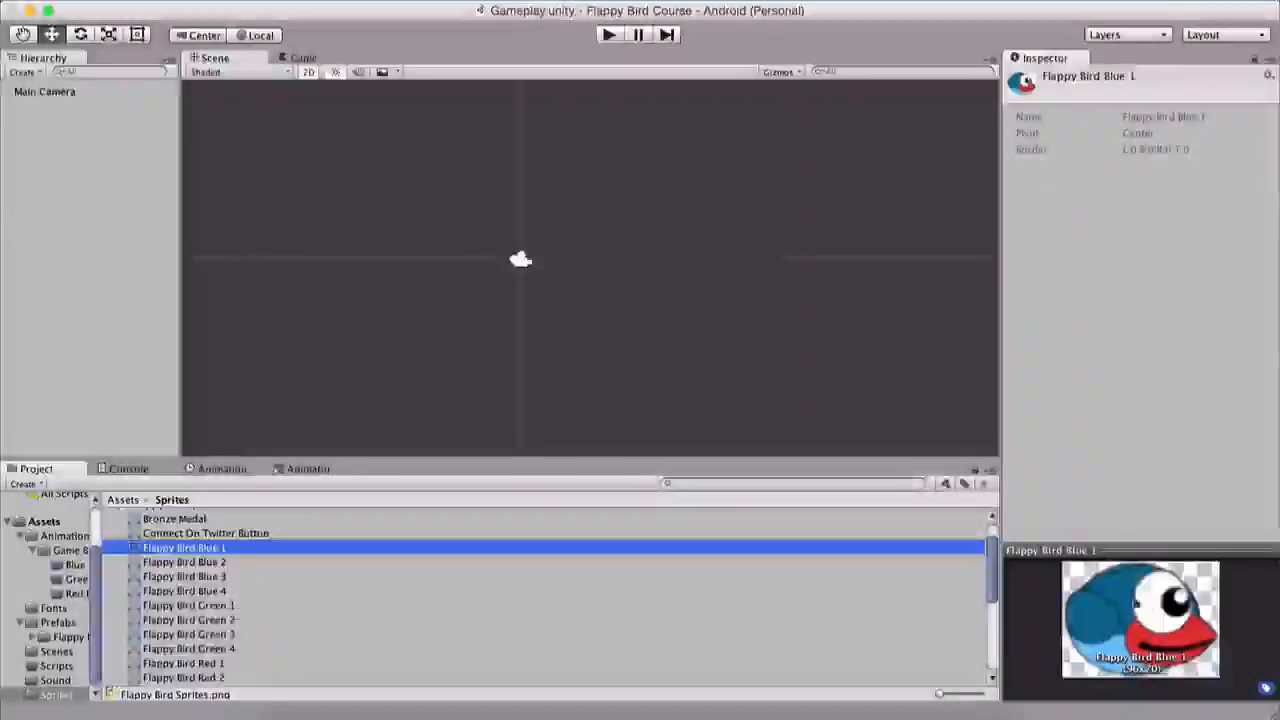
{"action": "key", "text": "Up"}
{"action": "key", "text": "Down"}
{"action": "key", "text": "Down"}
{"action": "key", "text": "Down"}
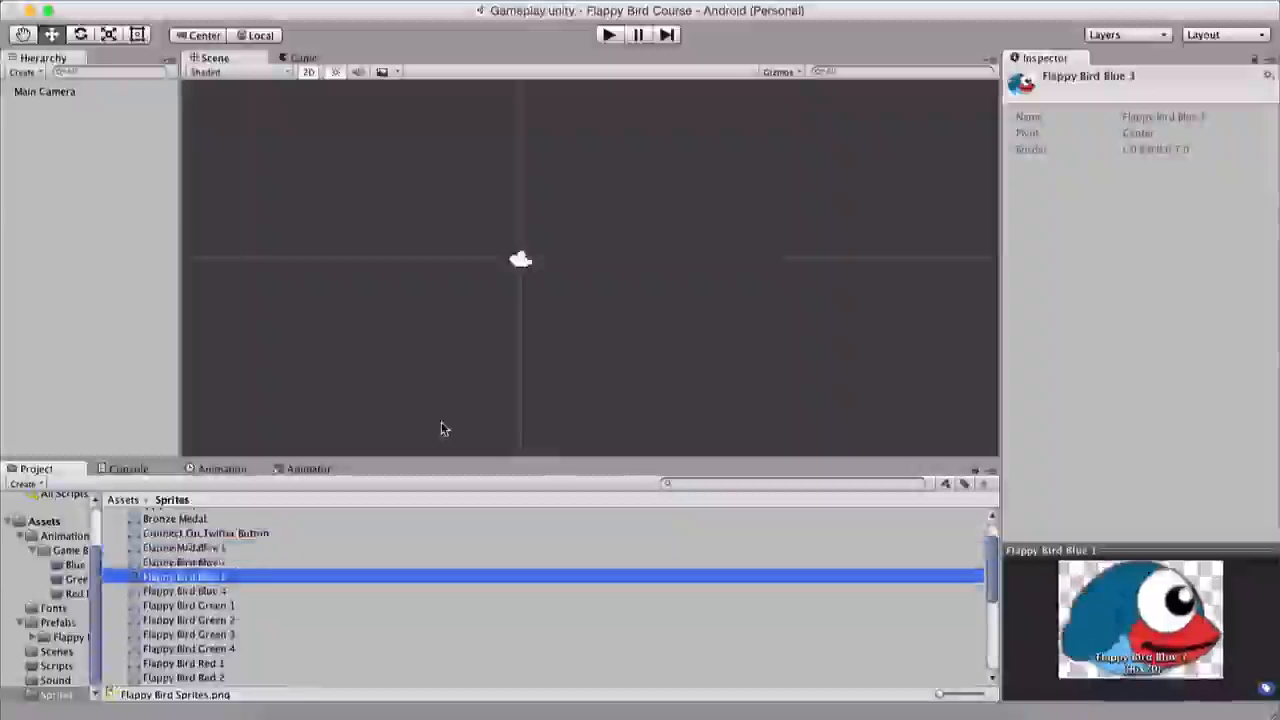
{"action": "key", "text": "Up"}
{"action": "key", "text": "Up"}
{"action": "key", "text": "Down"}
{"action": "key", "text": "Up"}
{"action": "key", "text": "Down"}
{"action": "key", "text": "Down"}
{"action": "key", "text": "Up"}
{"action": "key", "text": "Up"}
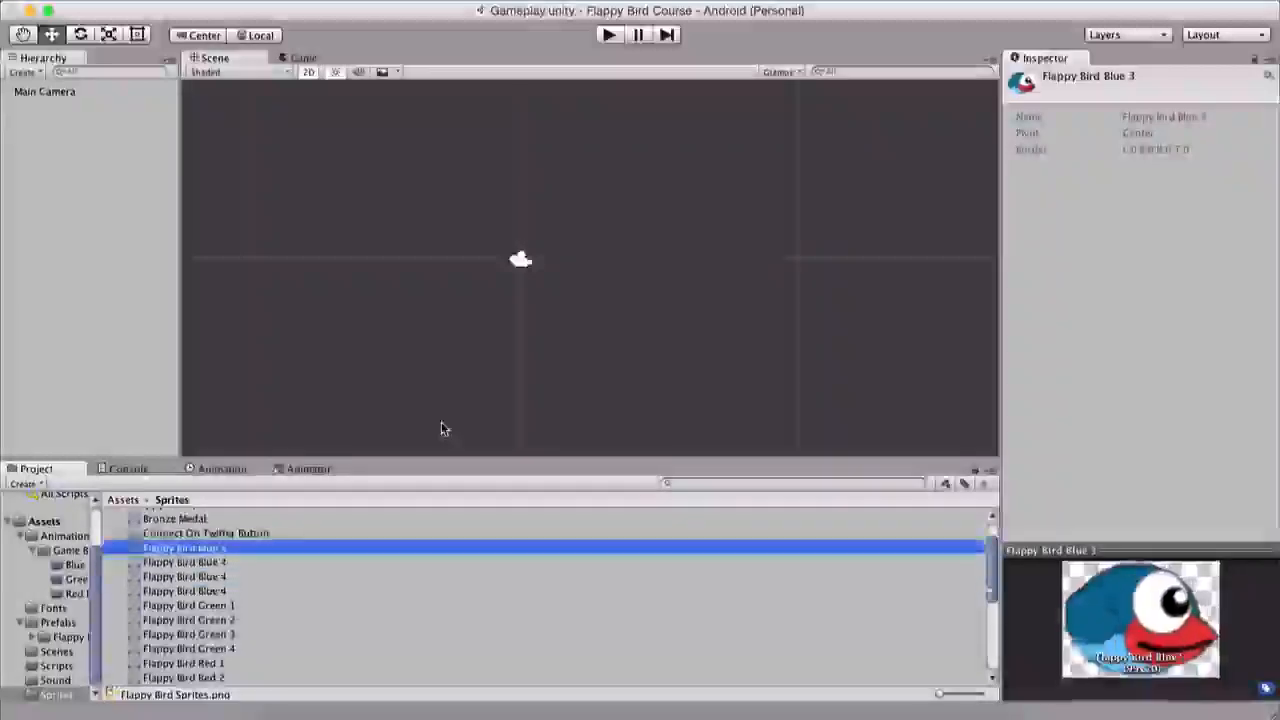
{"action": "key", "text": "Down"}
{"action": "key", "text": "Down"}
{"action": "key", "text": "Up"}
{"action": "key", "text": "Up"}
{"action": "key", "text": "Up"}
{"action": "key", "text": "Down"}
{"action": "key", "text": "Down"}
{"action": "key", "text": "Down"}
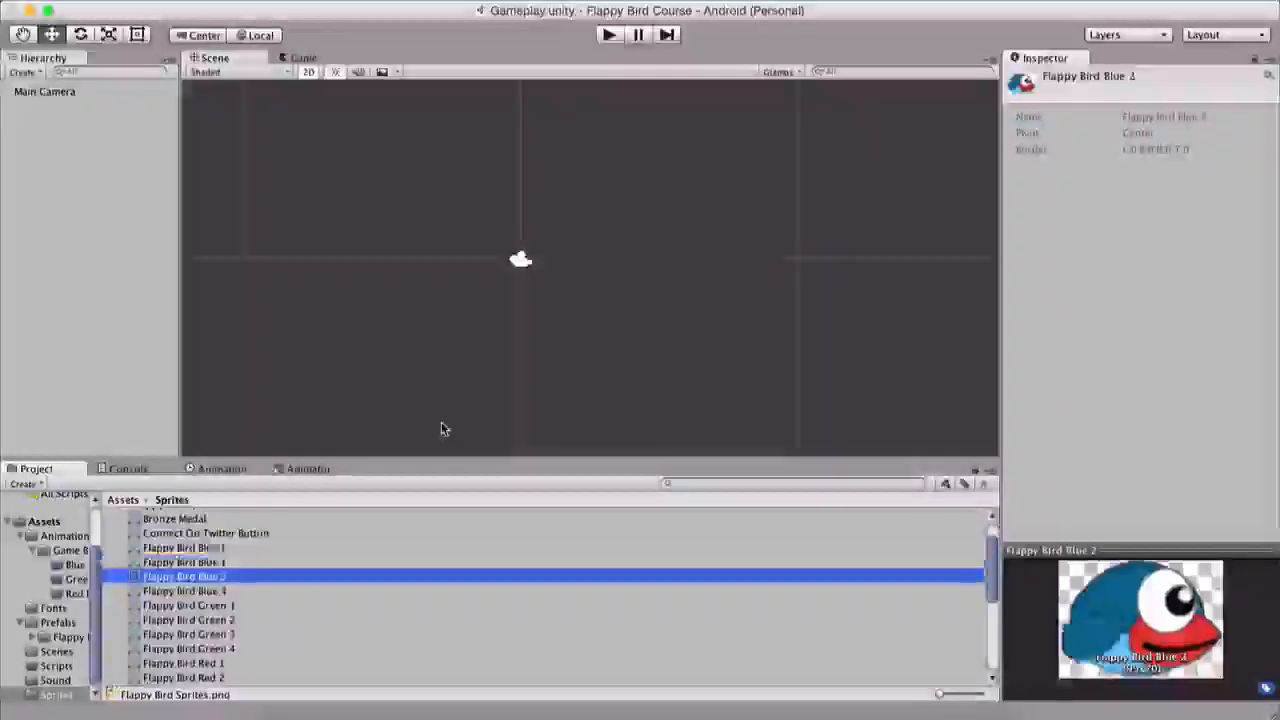
{"action": "key", "text": "Up"}
{"action": "key", "text": "Up"}
{"action": "key", "text": "Down"}
{"action": "key", "text": "Down"}
{"action": "key", "text": "Up"}
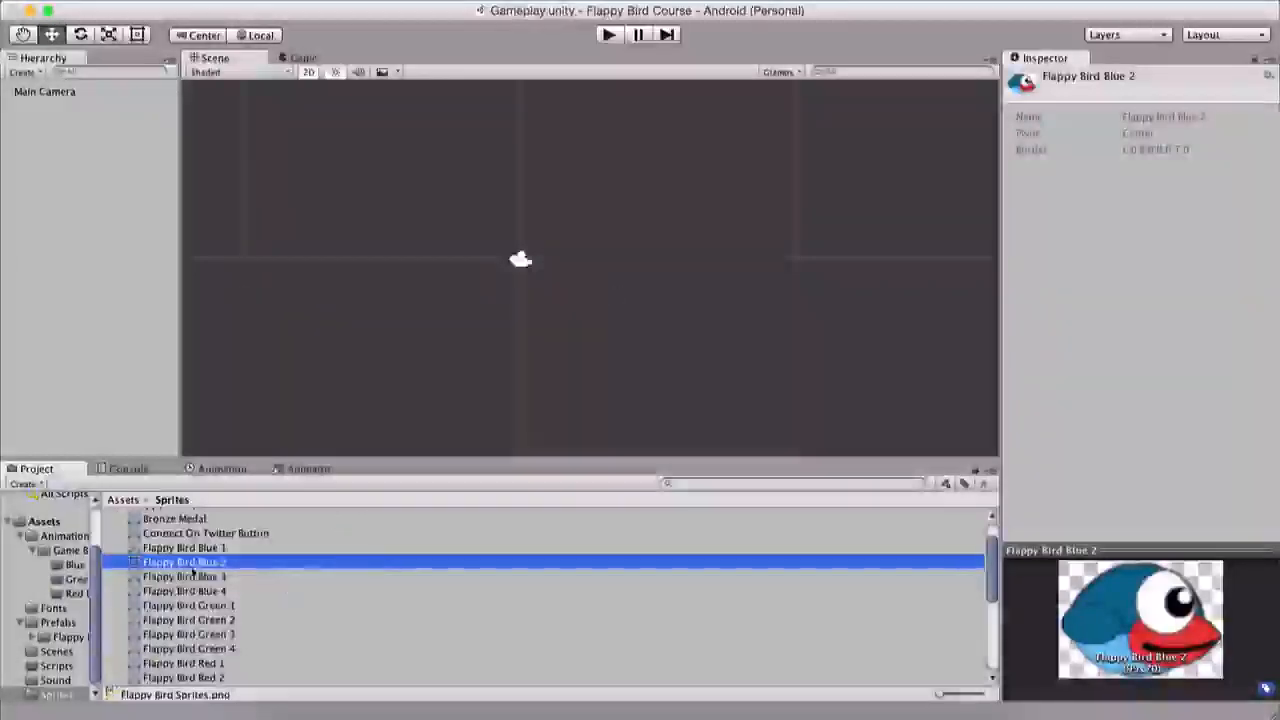
Place the sprites Flappy Bird Blue 1, 2 and 3 together in the scene near the camera as one animated object
{"action": "key", "text": "Up"}
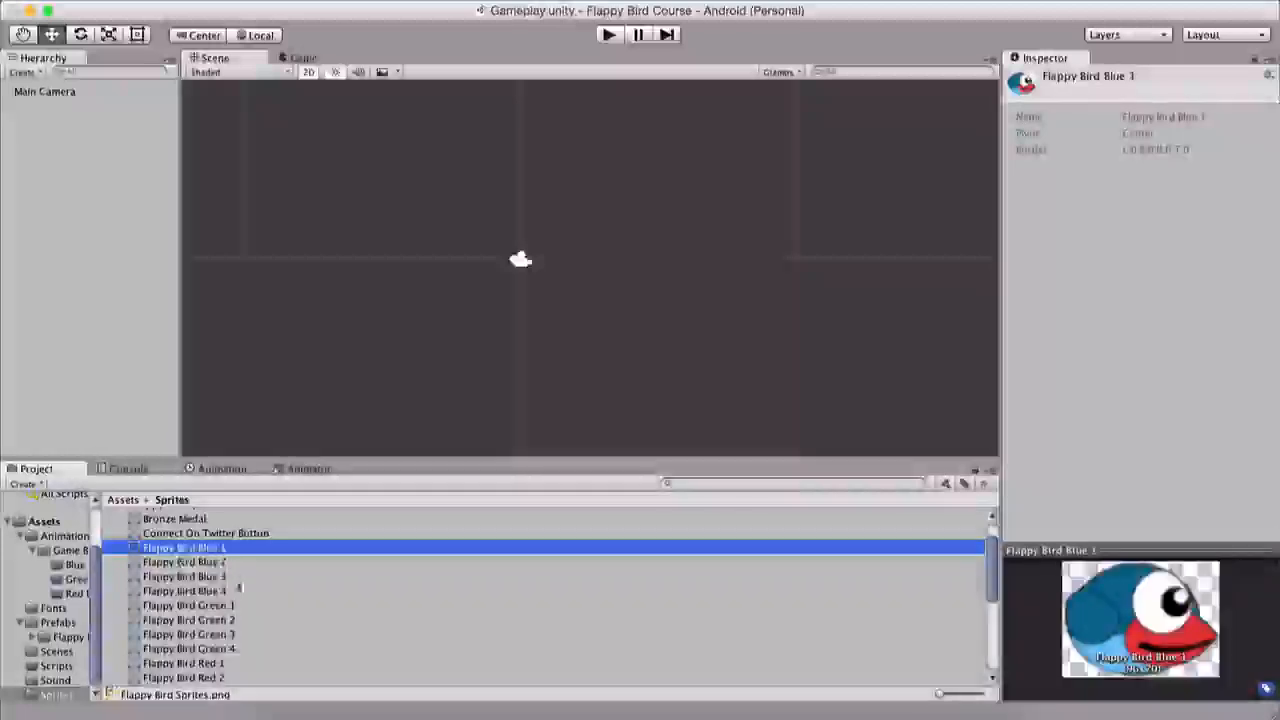
{"action": "left_click", "coordinate": [165, 578], "text": "shift"}
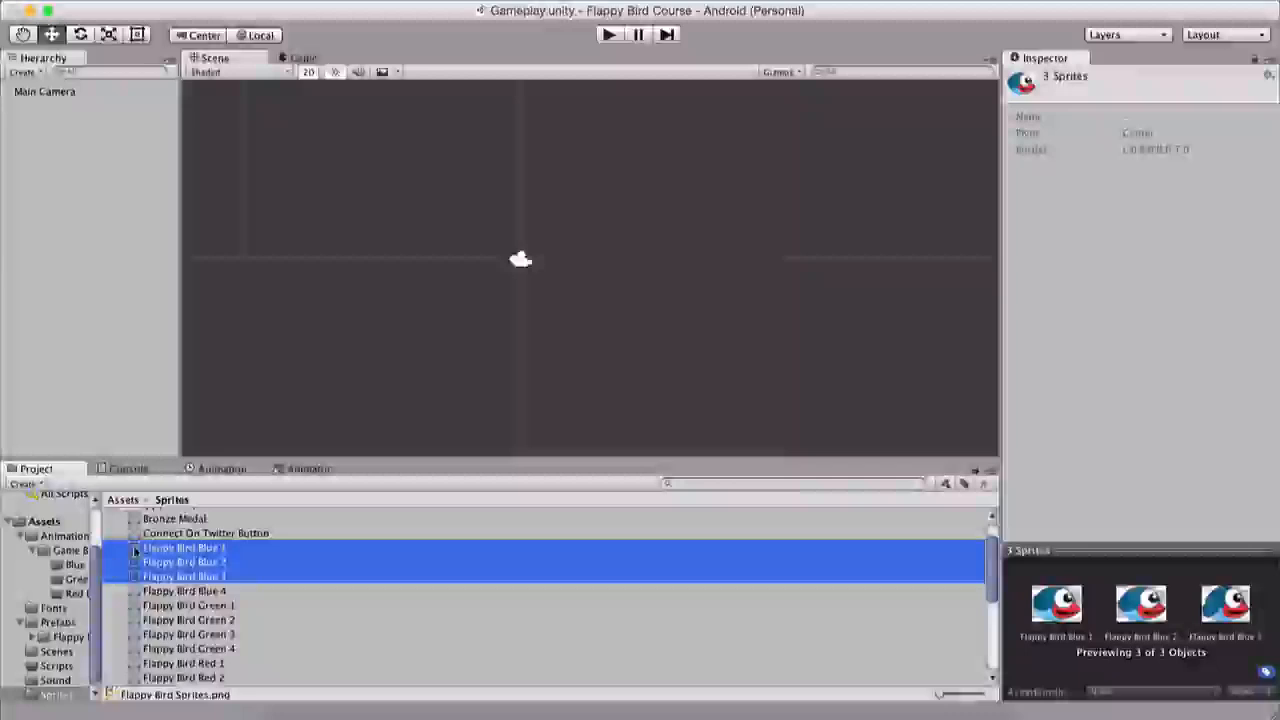
{"action": "left_click_drag", "start_coordinate": [135, 551], "coordinate": [520, 262]}
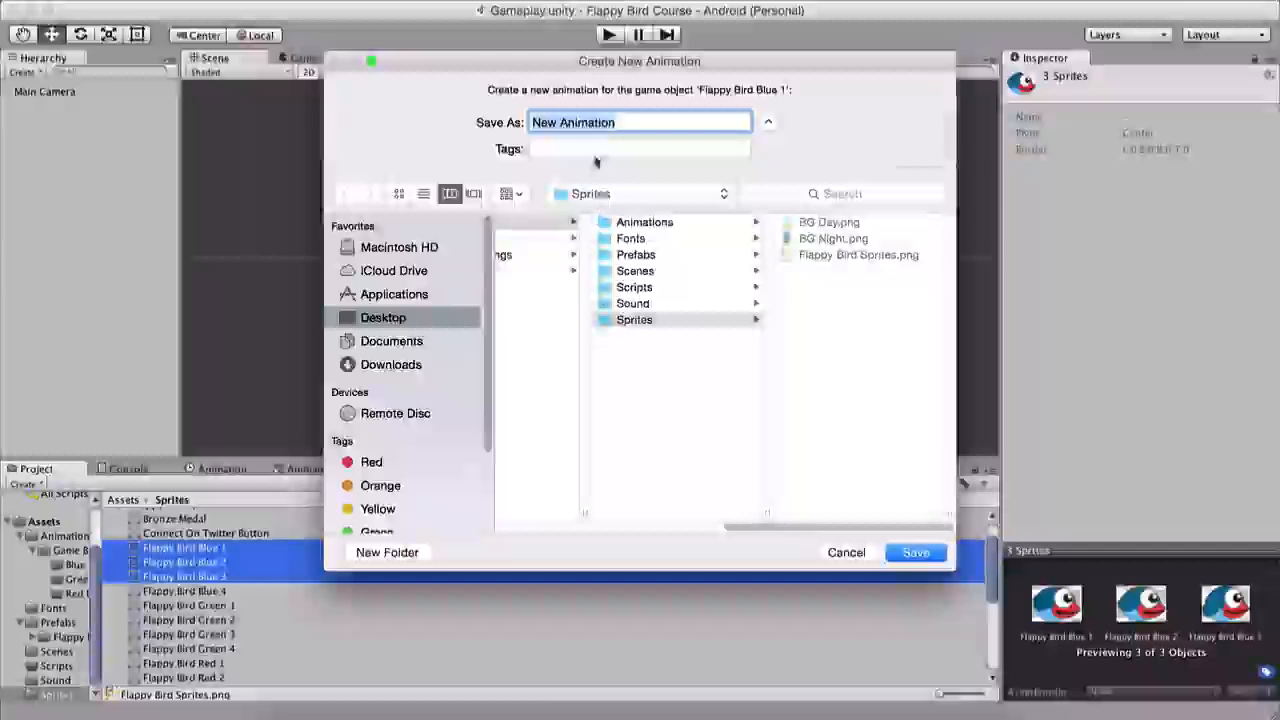
Save the new animation as "Blue Bird Flapping Animation" in the folder Animations > Game Birds > Blue Bird Animation
{"action": "left_click", "coordinate": [672, 224]}
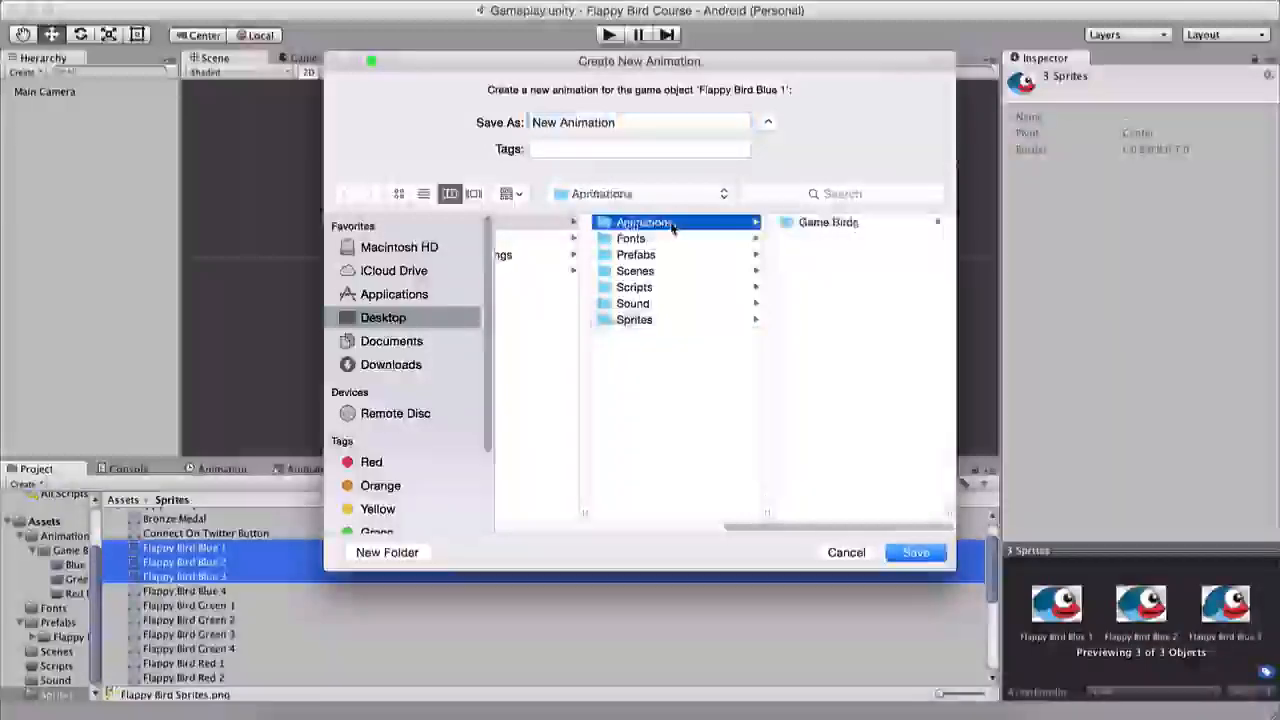
{"action": "left_click", "coordinate": [807, 224]}
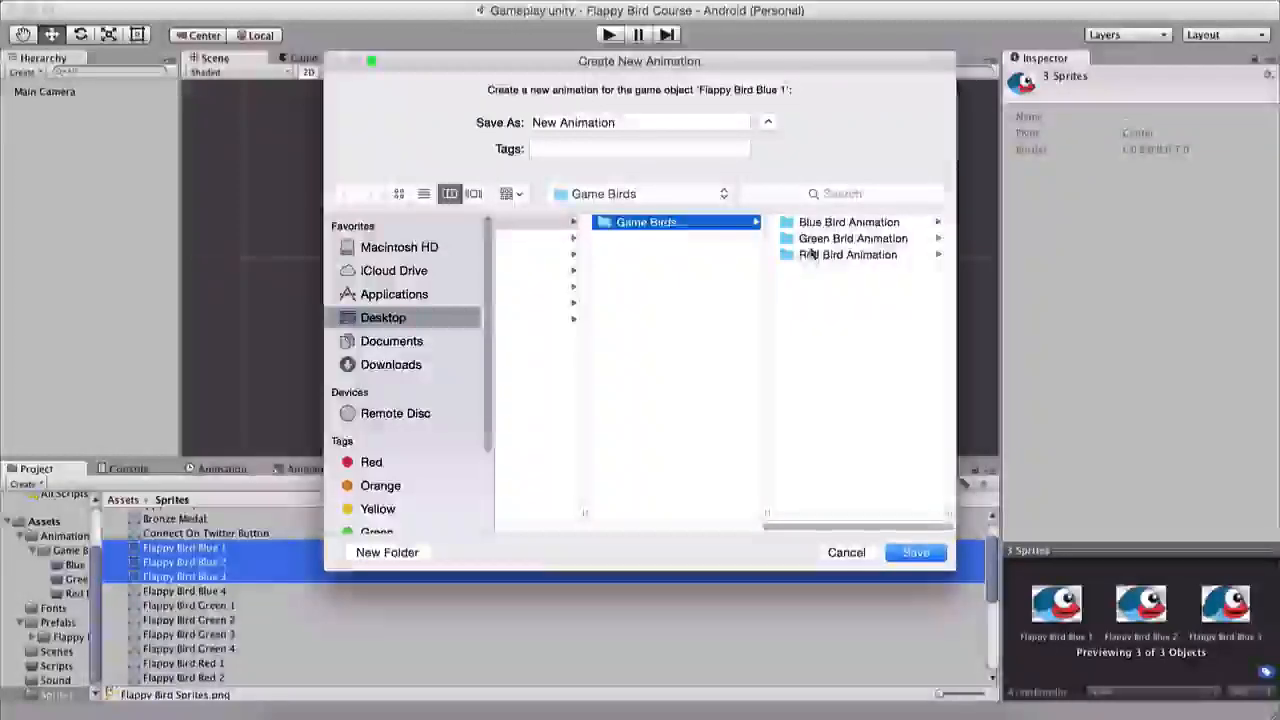
{"action": "left_click", "coordinate": [817, 226]}
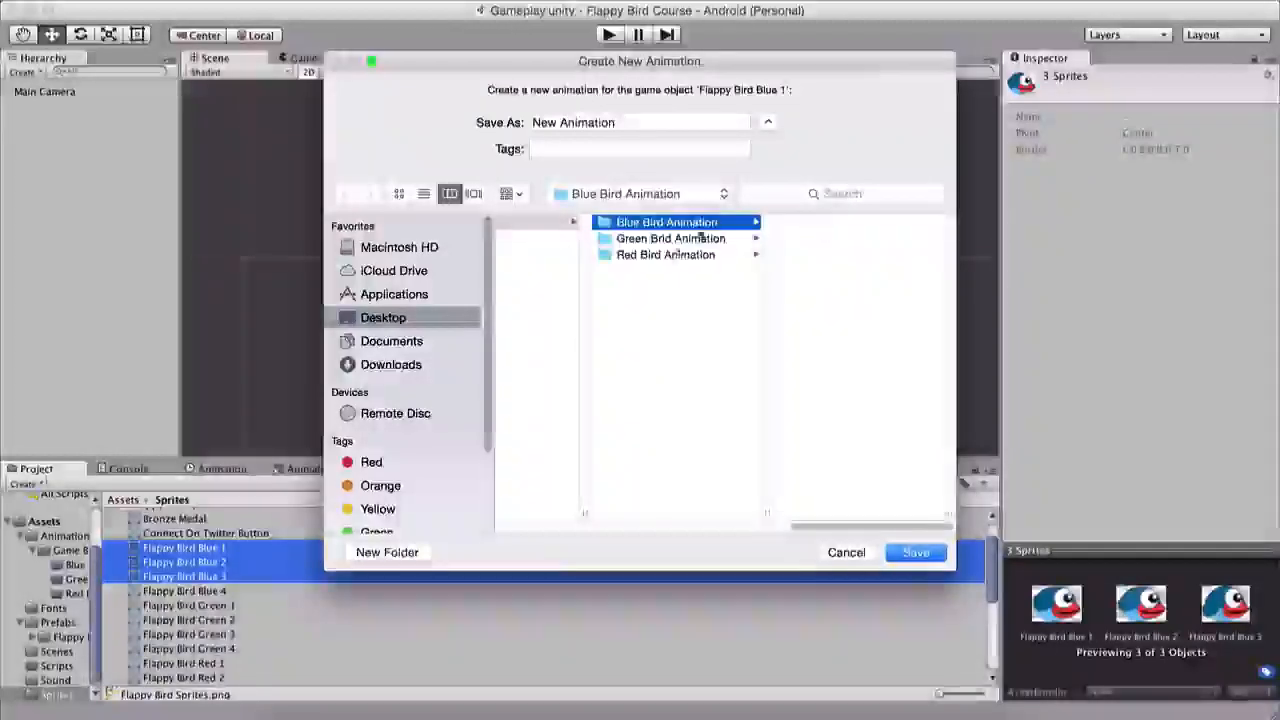
{"action": "triple_click", "coordinate": [646, 121]}
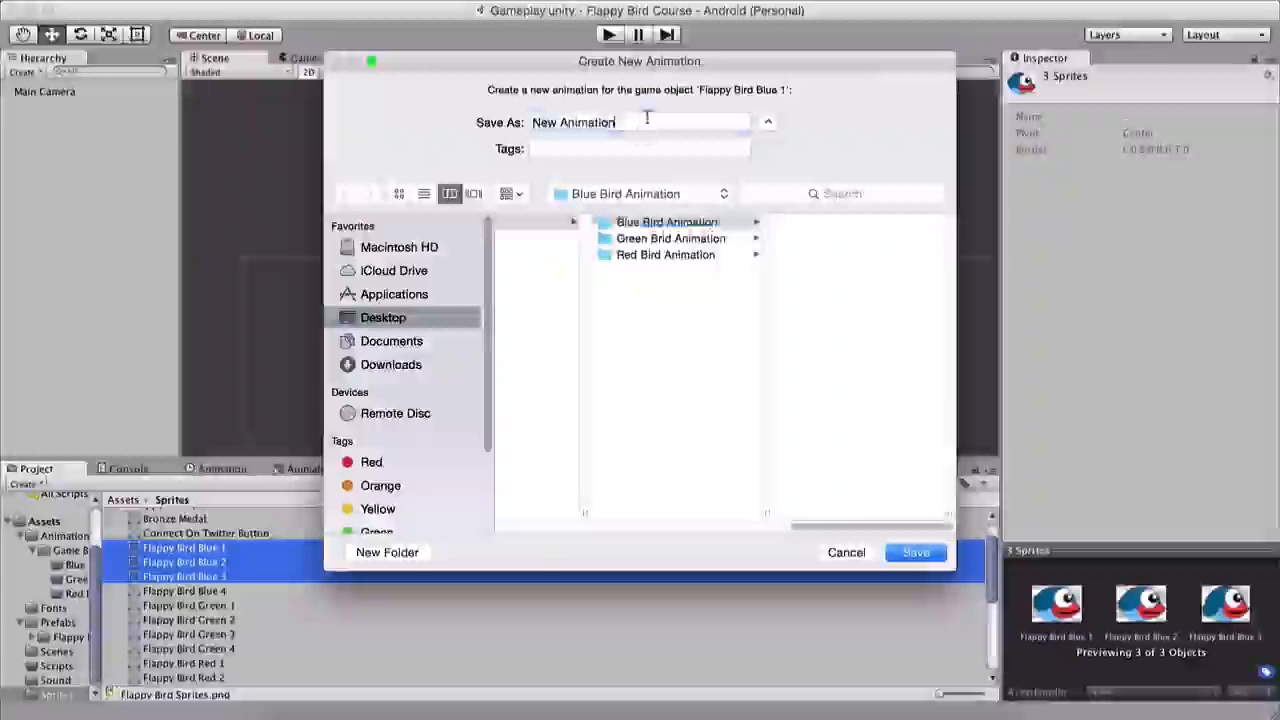
{"action": "type", "text": "Blue "}
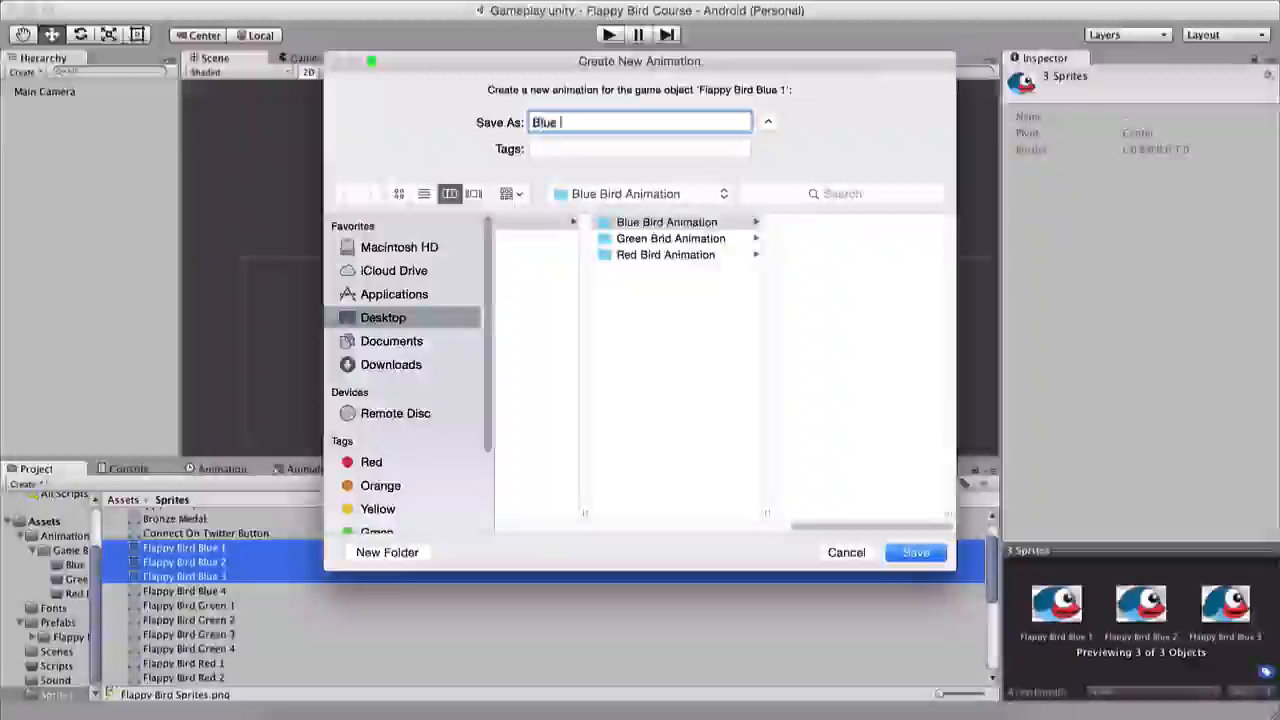
{"action": "type", "text": "Bird Flapping "}
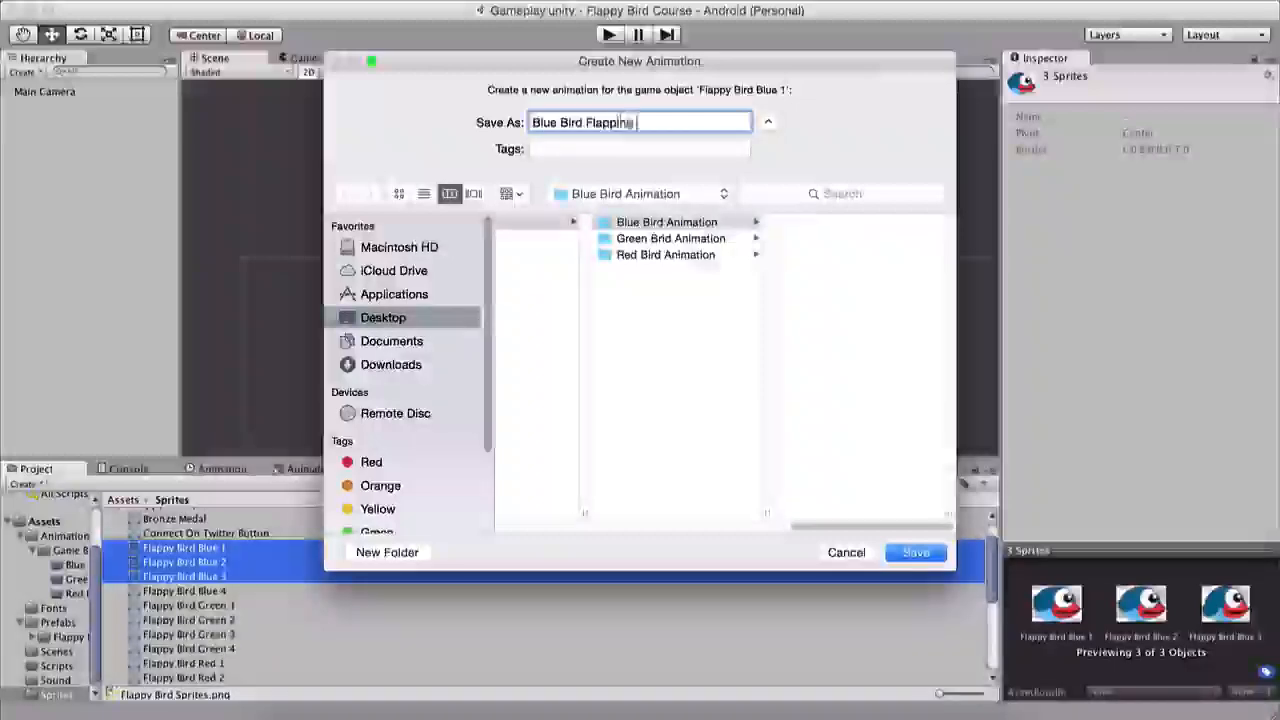
{"action": "type", "text": "Animation"}
{"action": "key", "text": "Return"}
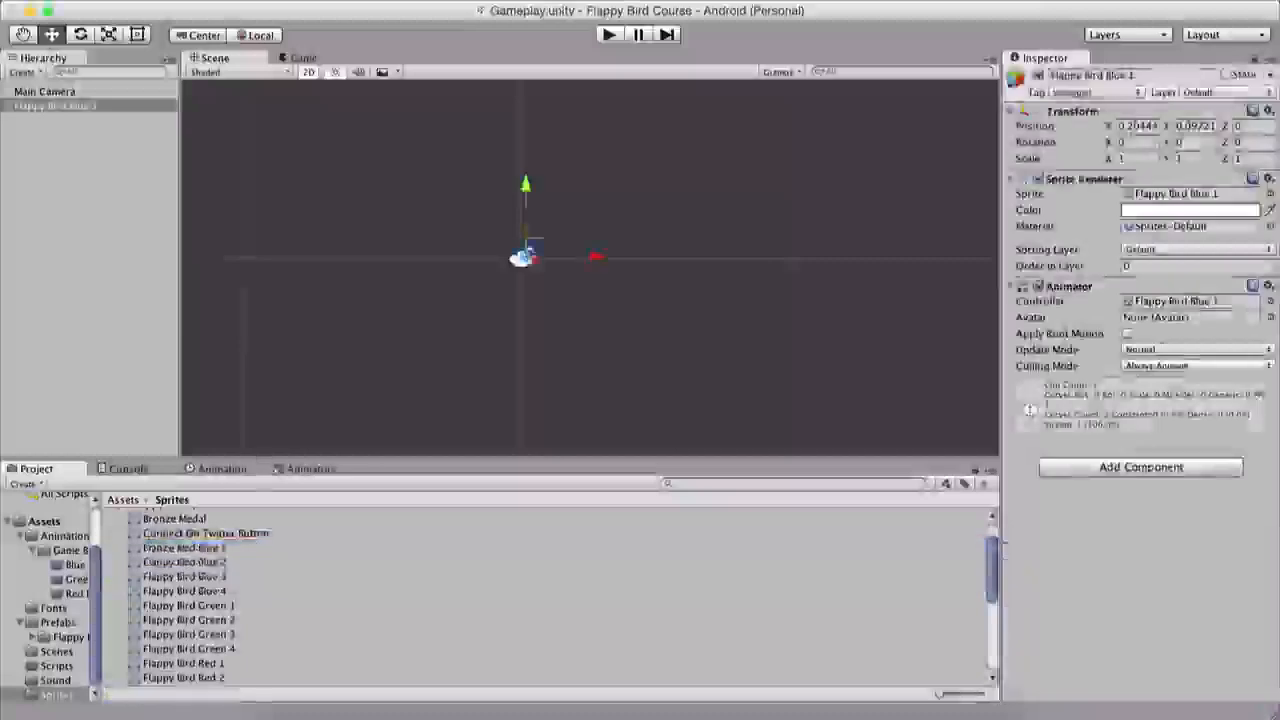
Move the bird to about X 0.95, Y 0.71 in the scene and rename the object Flappy Bird Blue
{"action": "left_click_drag", "start_coordinate": [548, 248], "coordinate": [568, 232]}
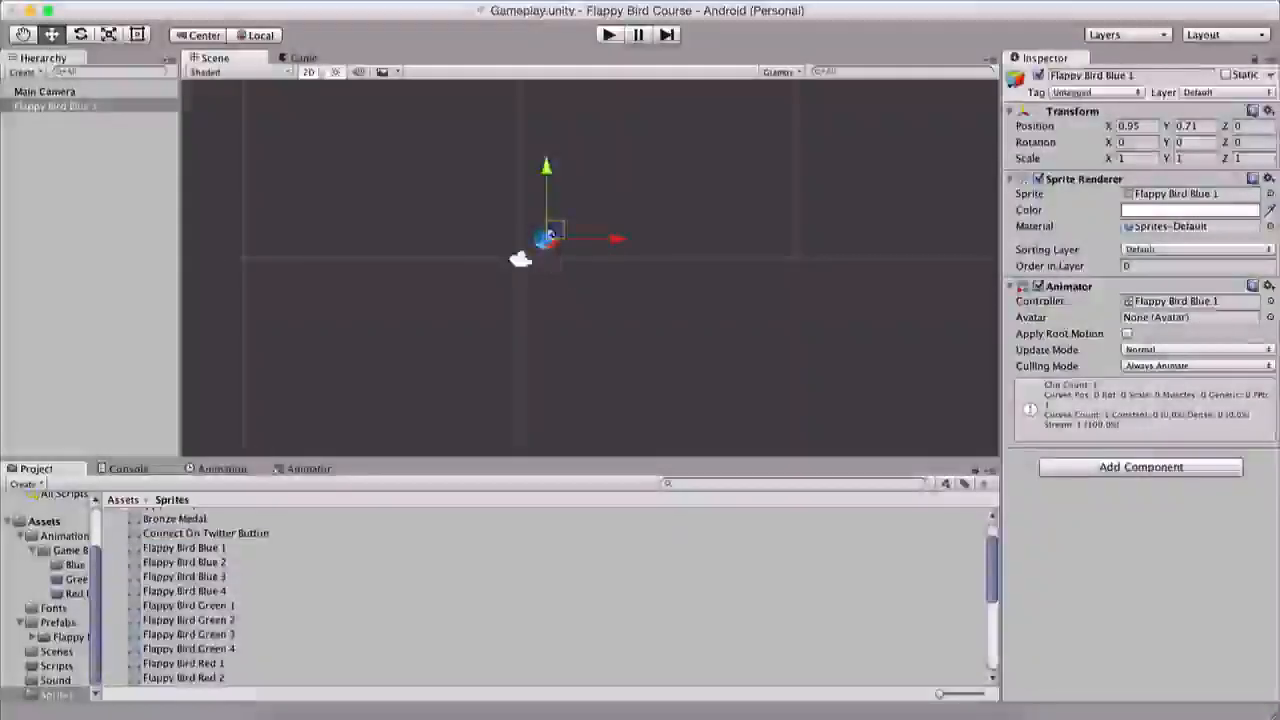
{"action": "left_click", "coordinate": [38, 106]}
{"action": "key", "text": "Return"}
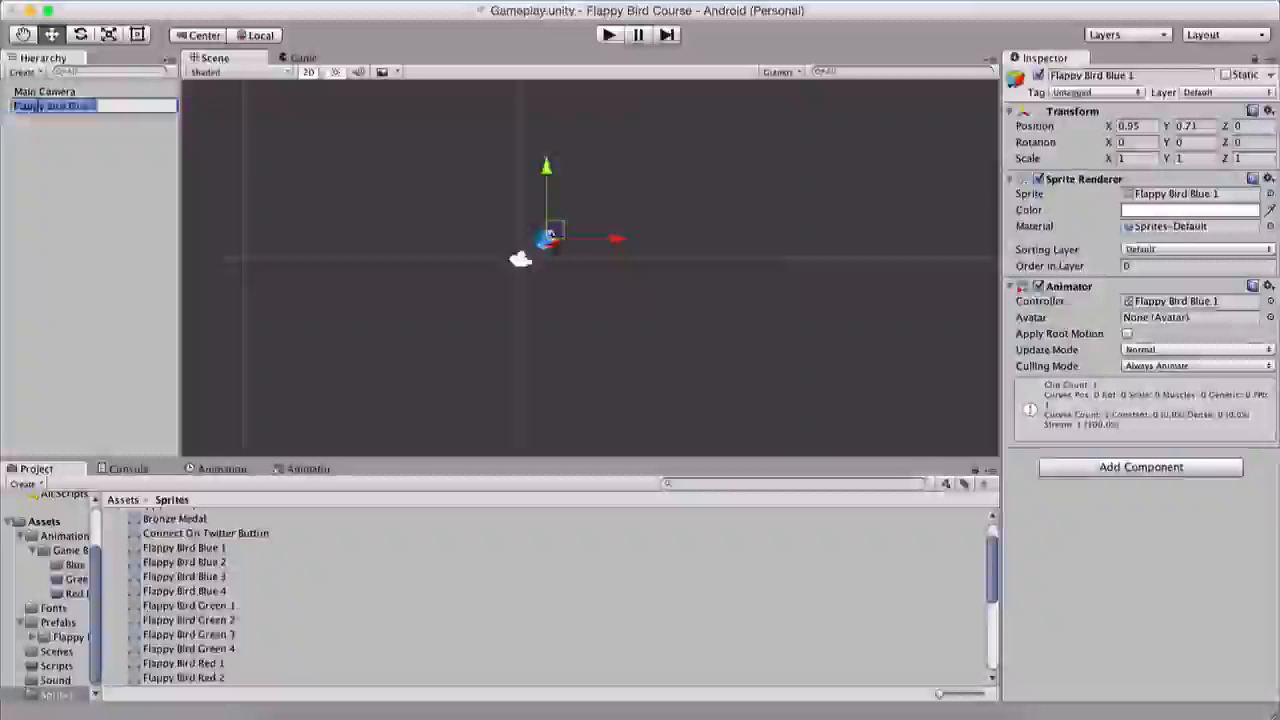
{"action": "key", "text": "Return"}
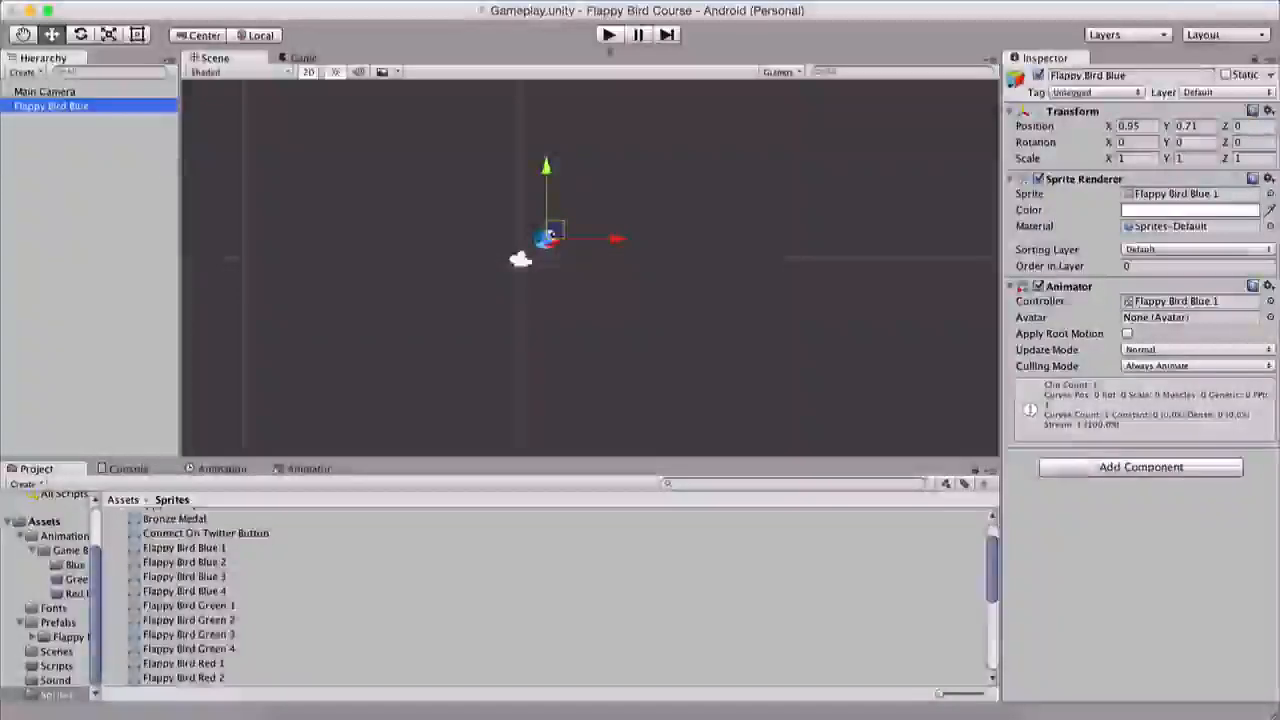
Play the game to watch the bird's flapping animation, and stop it
{"action": "left_click", "coordinate": [609, 34]}
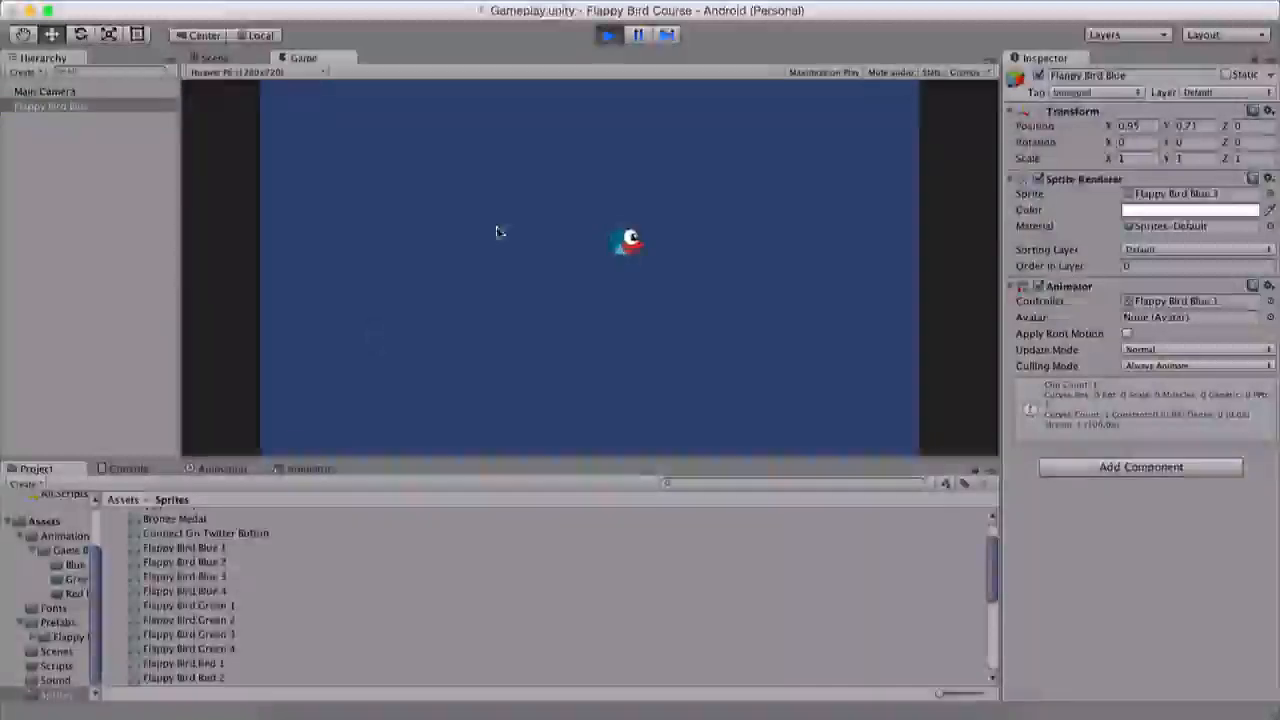
{"action": "left_click", "coordinate": [609, 34]}
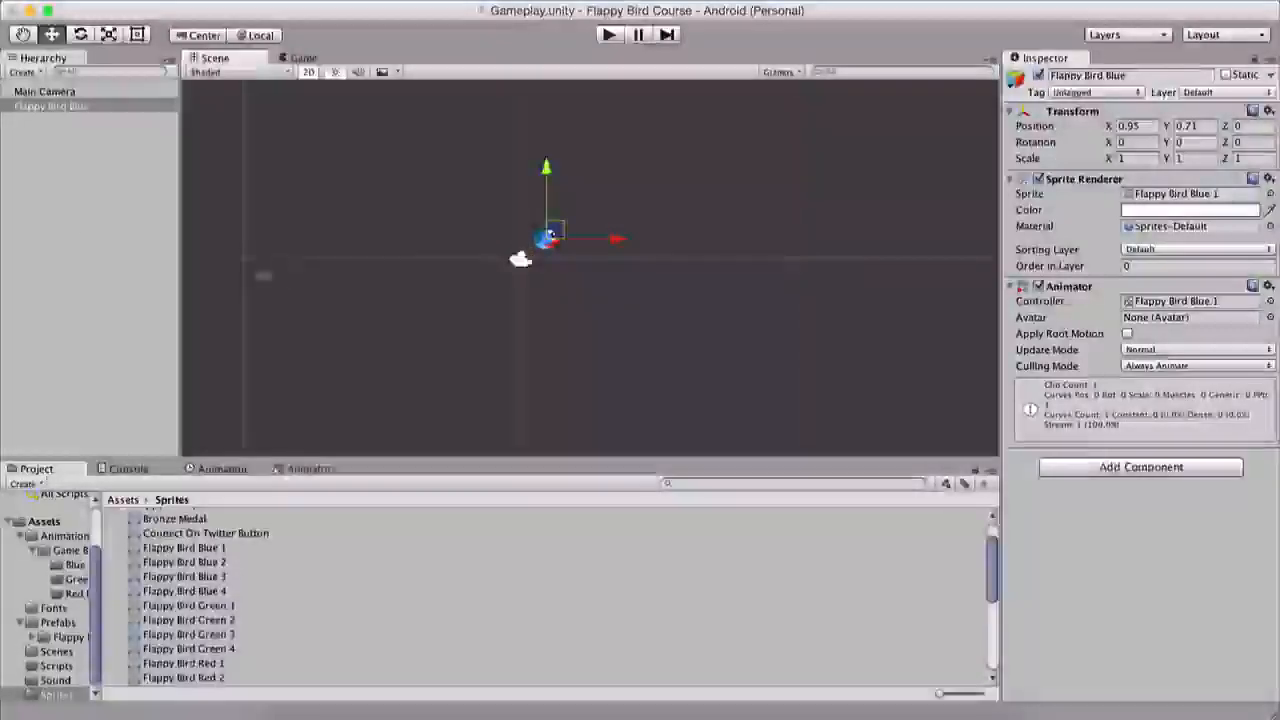
Show the animation timeline of the Flappy Bird Blue object
{"action": "left_click", "coordinate": [24, 110]}
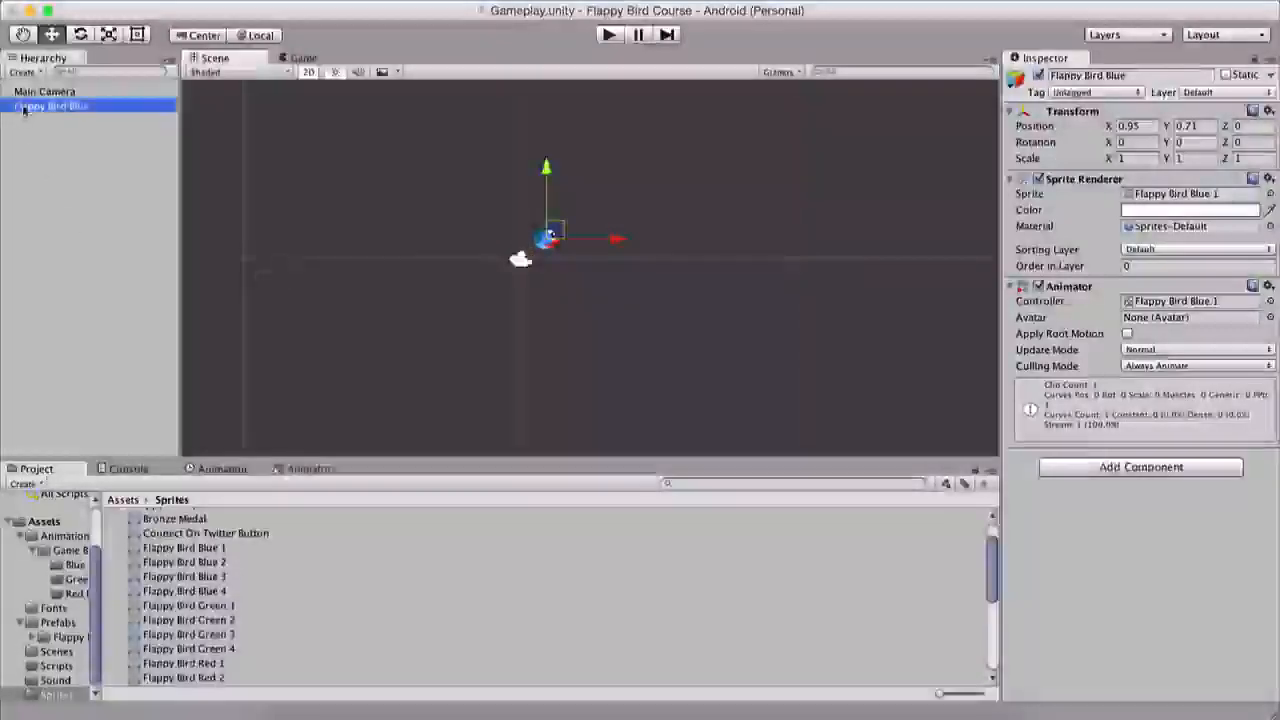
{"action": "left_click", "coordinate": [204, 470]}
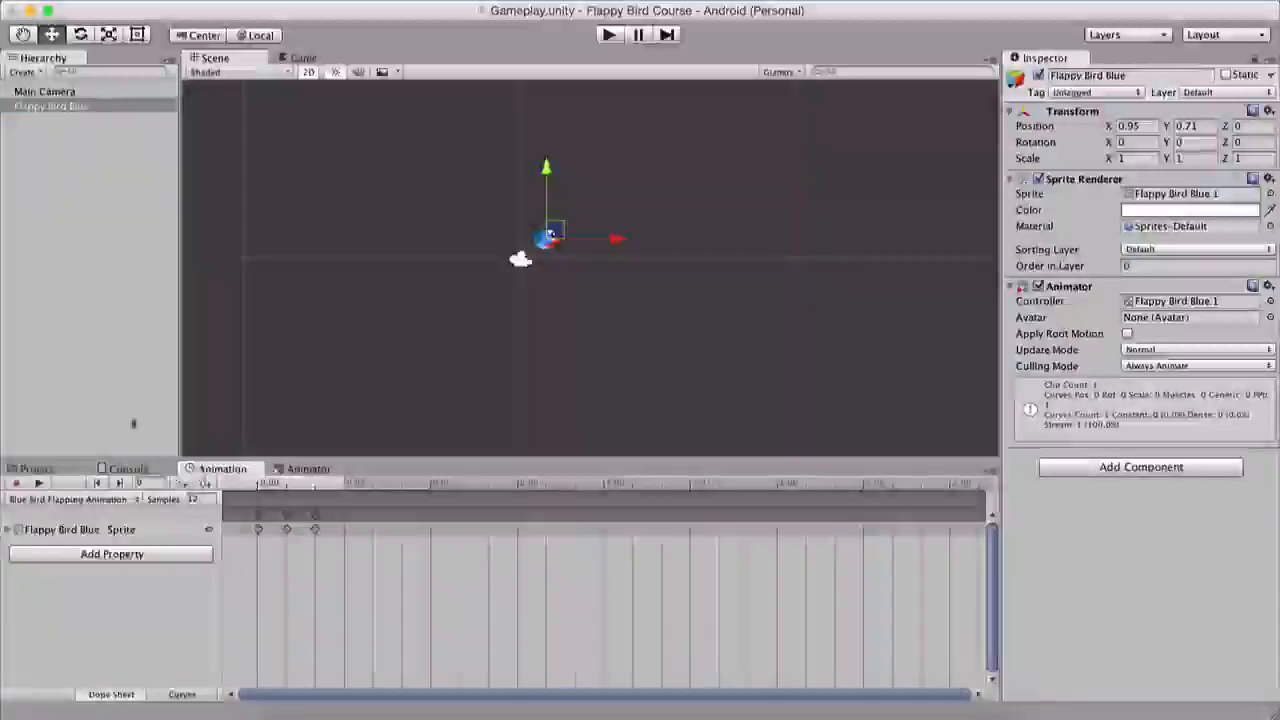
{"action": "left_click", "coordinate": [424, 1]}
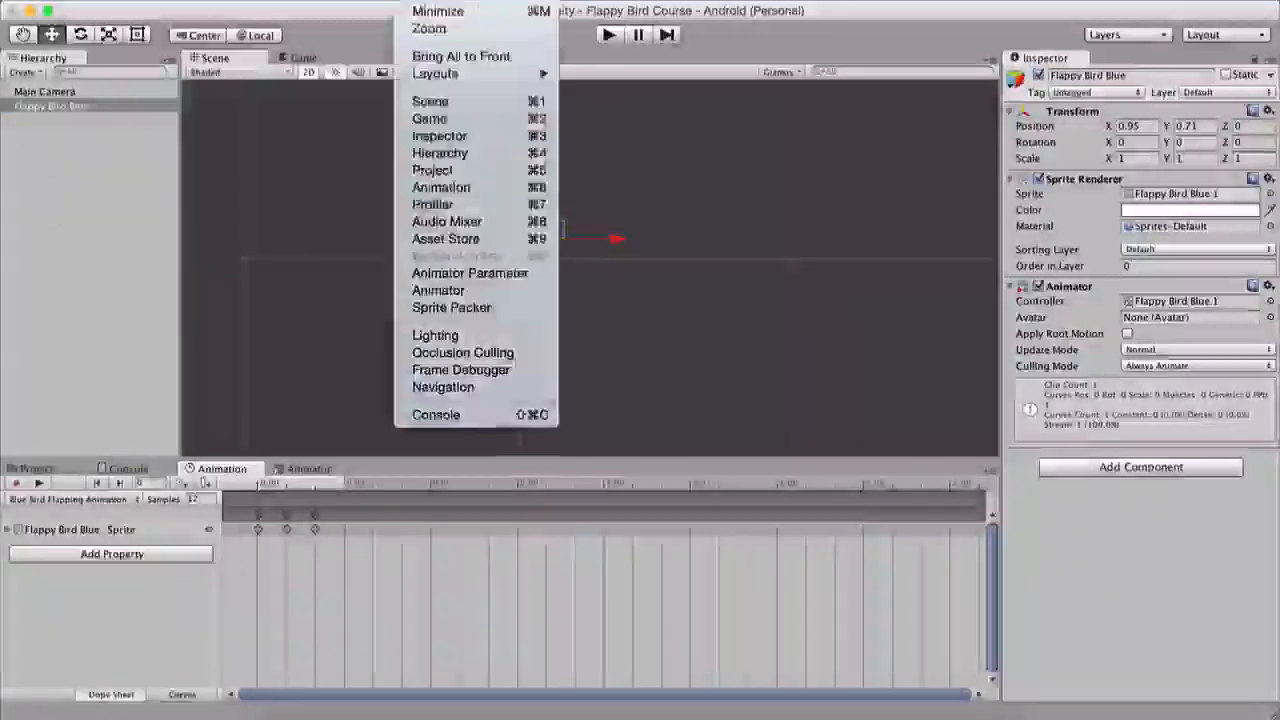
{"action": "left_click", "coordinate": [468, 188]}
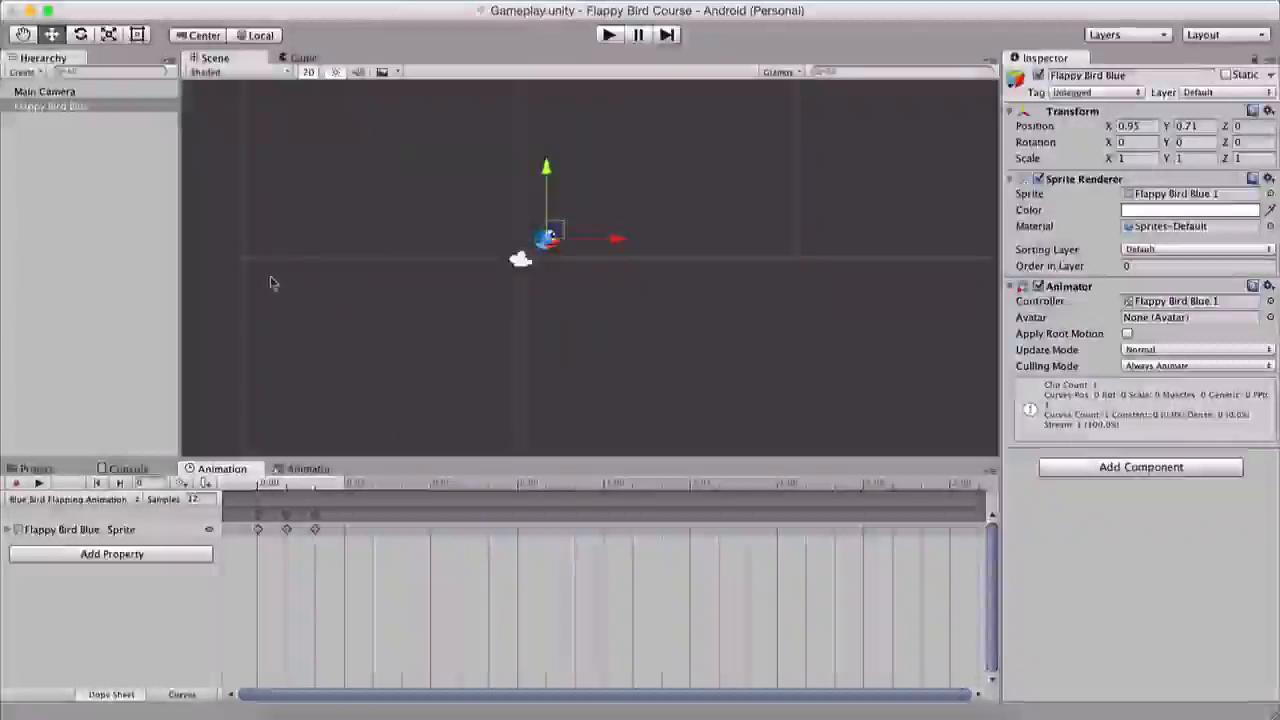
Create a new animation clip named Idle for Flappy Bird Blue, saved in Animations > Game Birds > Blue Bird Animation
{"action": "left_click", "coordinate": [75, 499]}
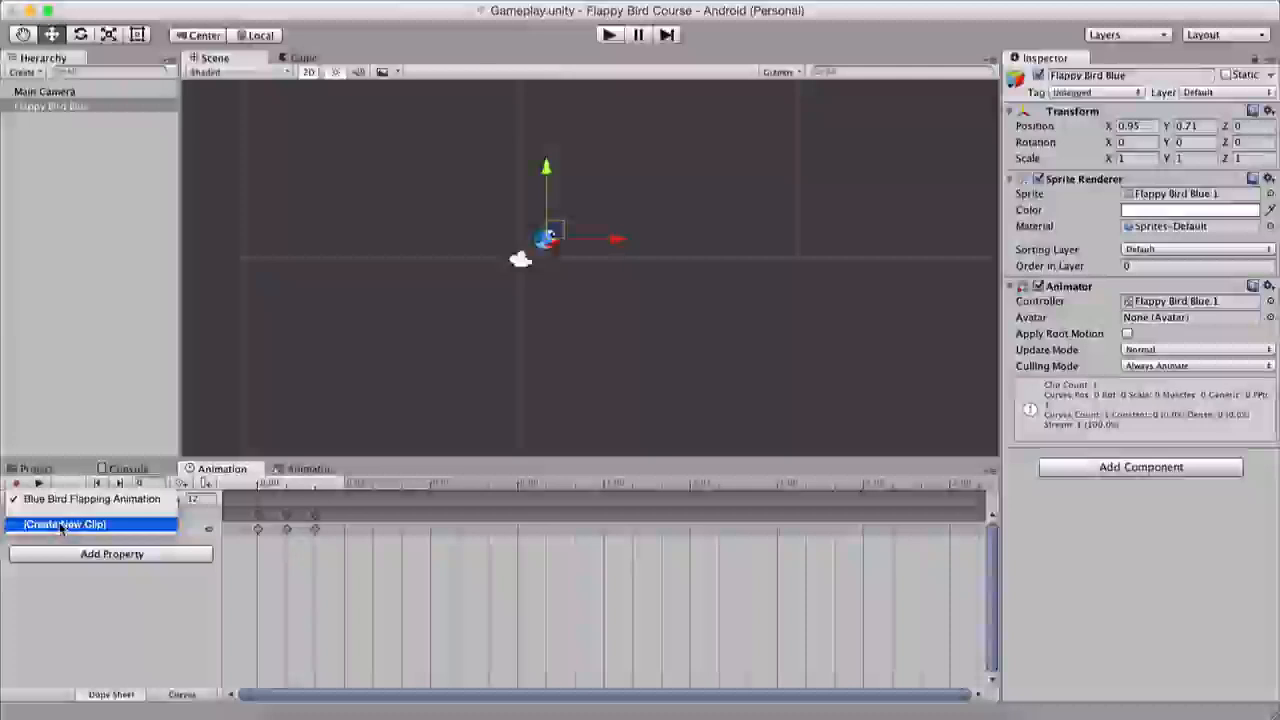
{"action": "left_click", "coordinate": [77, 612]}
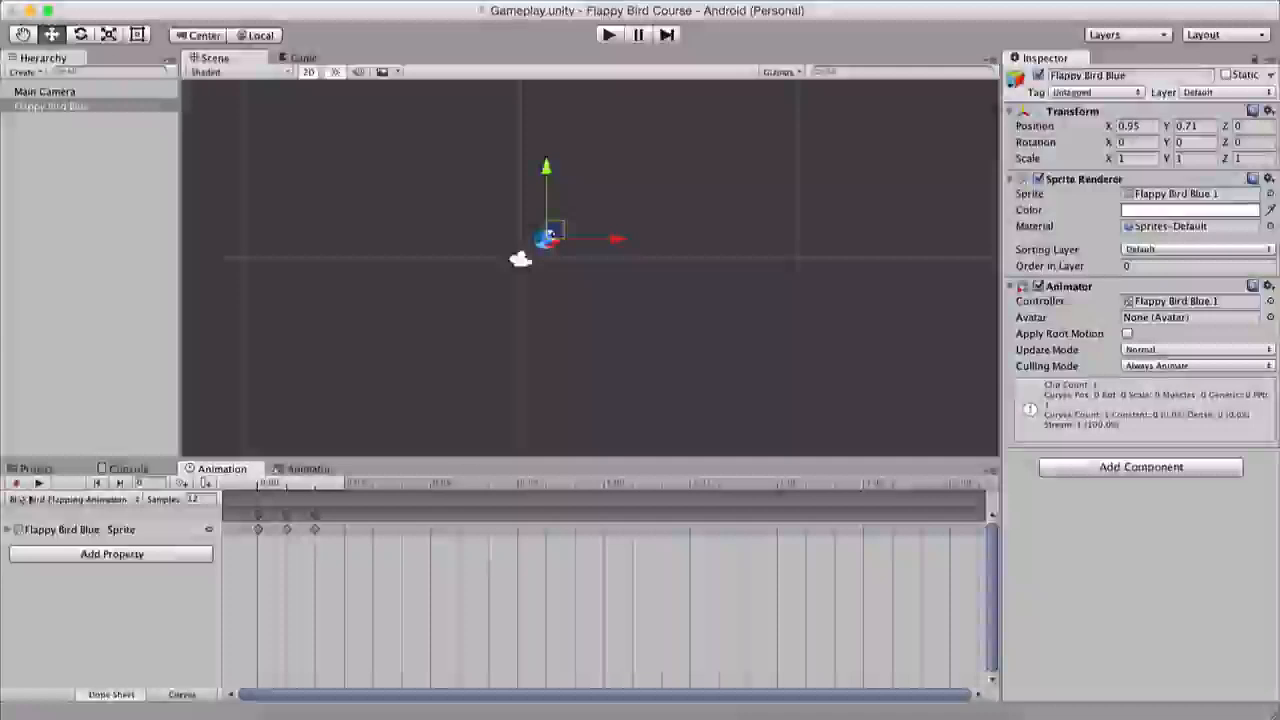
{"action": "left_click", "coordinate": [55, 501]}
{"action": "left_click", "coordinate": [65, 524]}
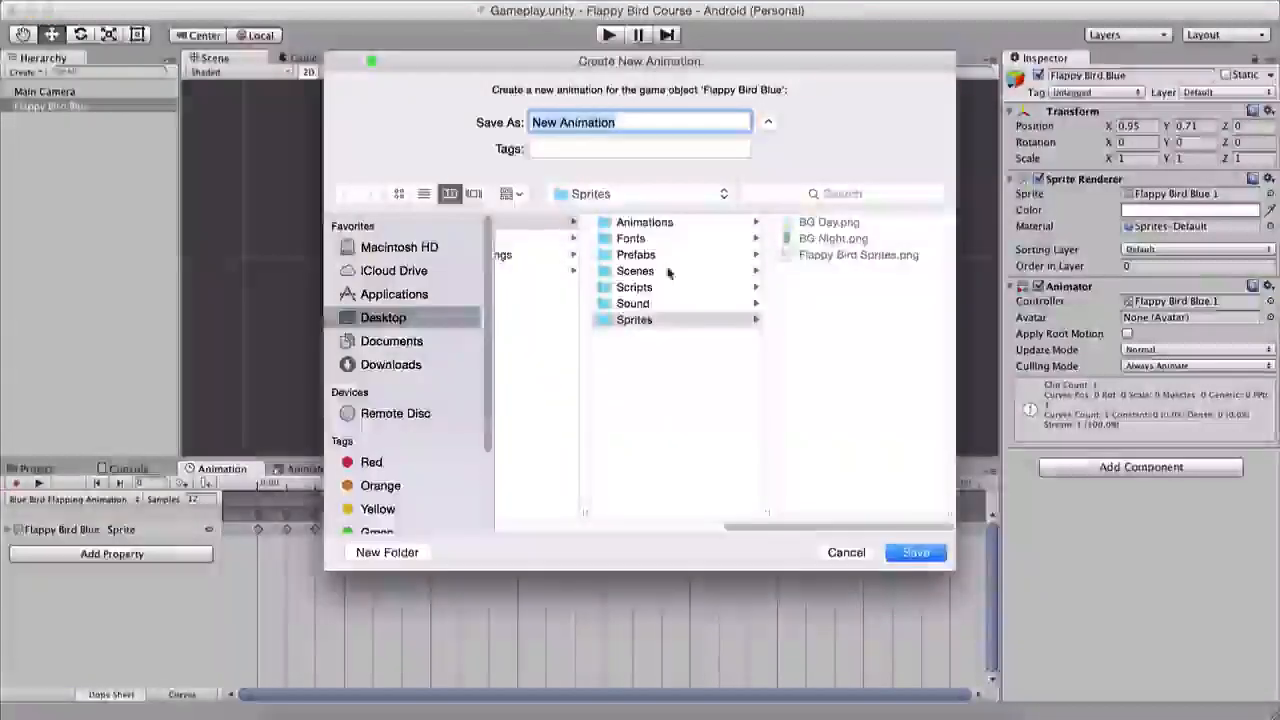
{"action": "left_click", "coordinate": [649, 224]}
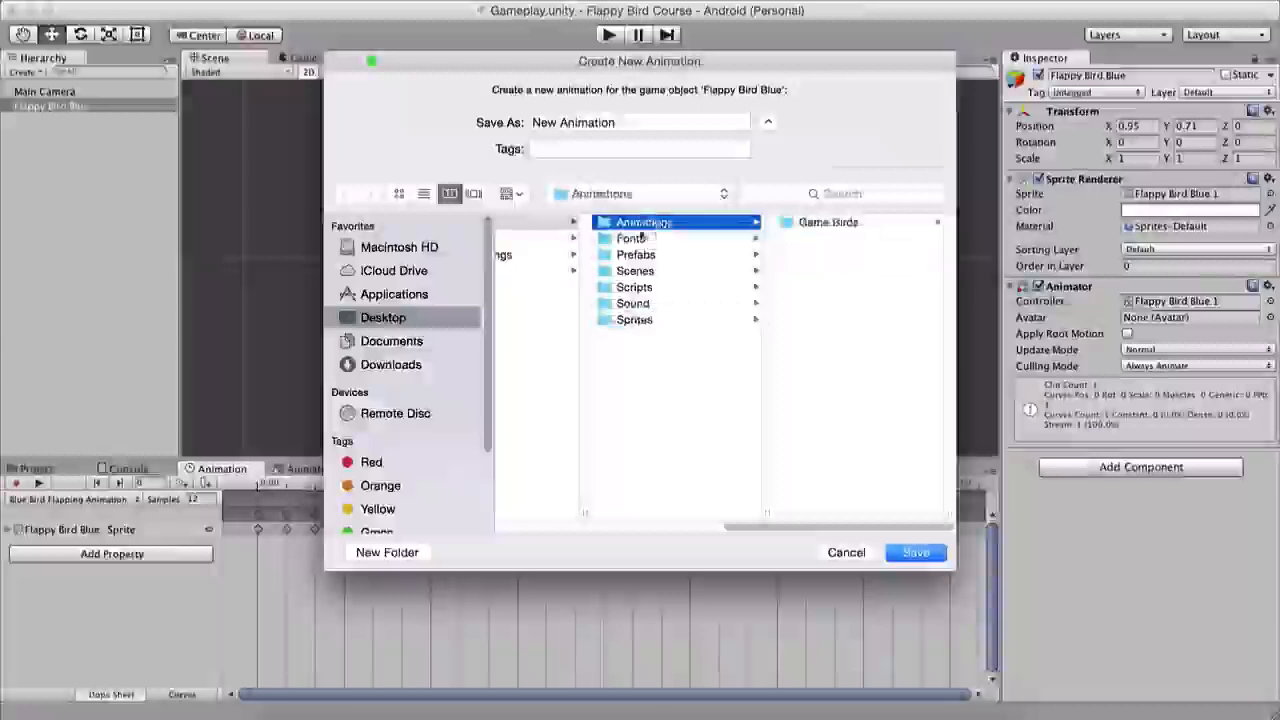
{"action": "left_click", "coordinate": [810, 222]}
{"action": "left_click", "coordinate": [810, 222]}
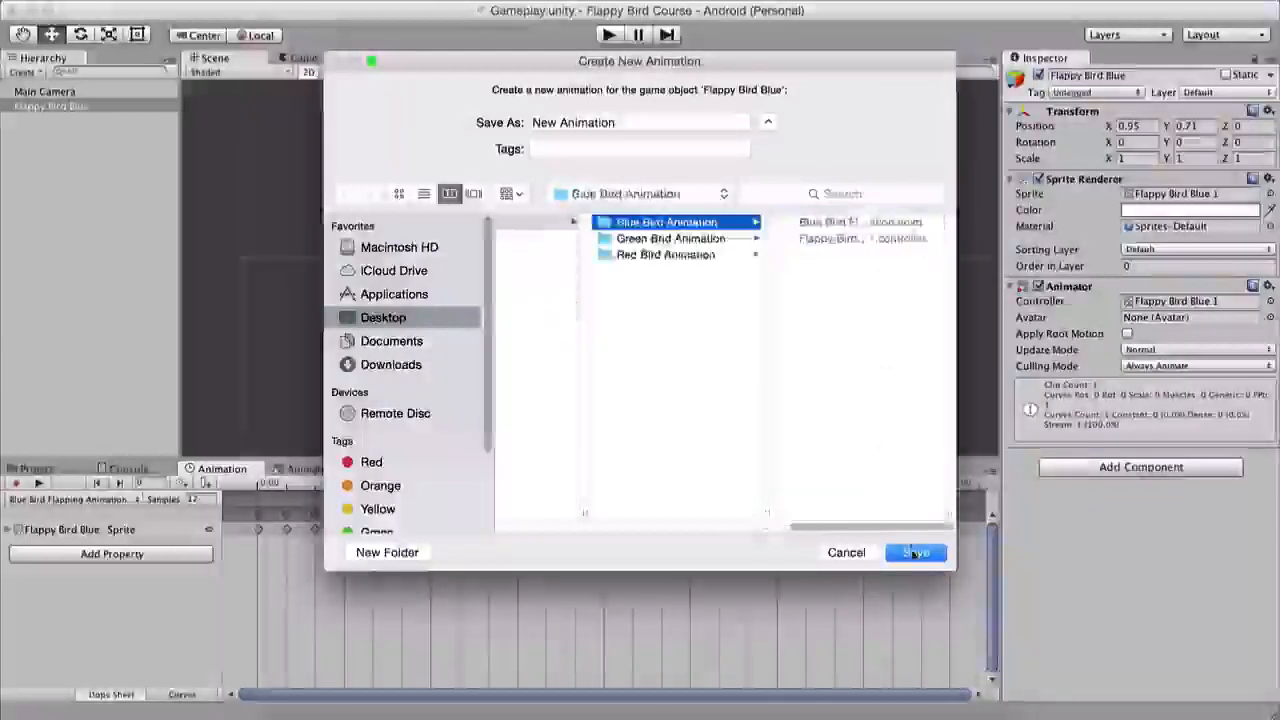
{"action": "left_click", "coordinate": [636, 122]}
{"action": "type", "text": "I"}
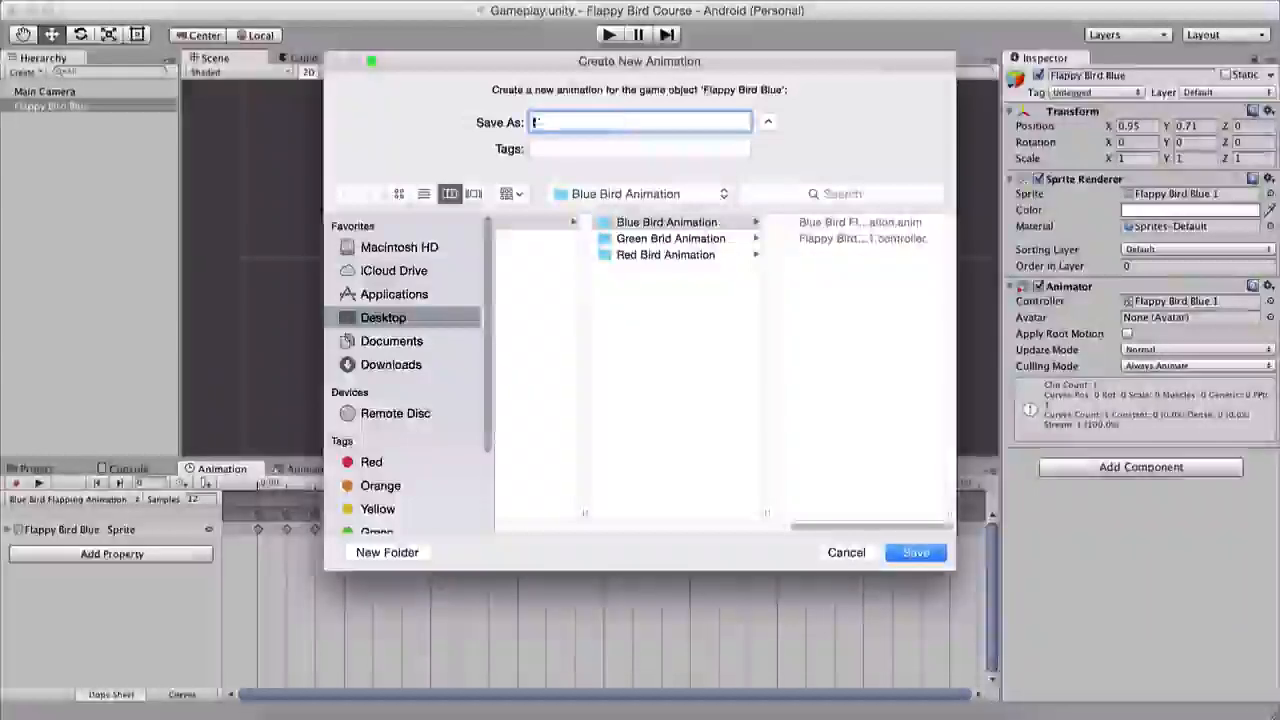
{"action": "type", "text": "dle"}
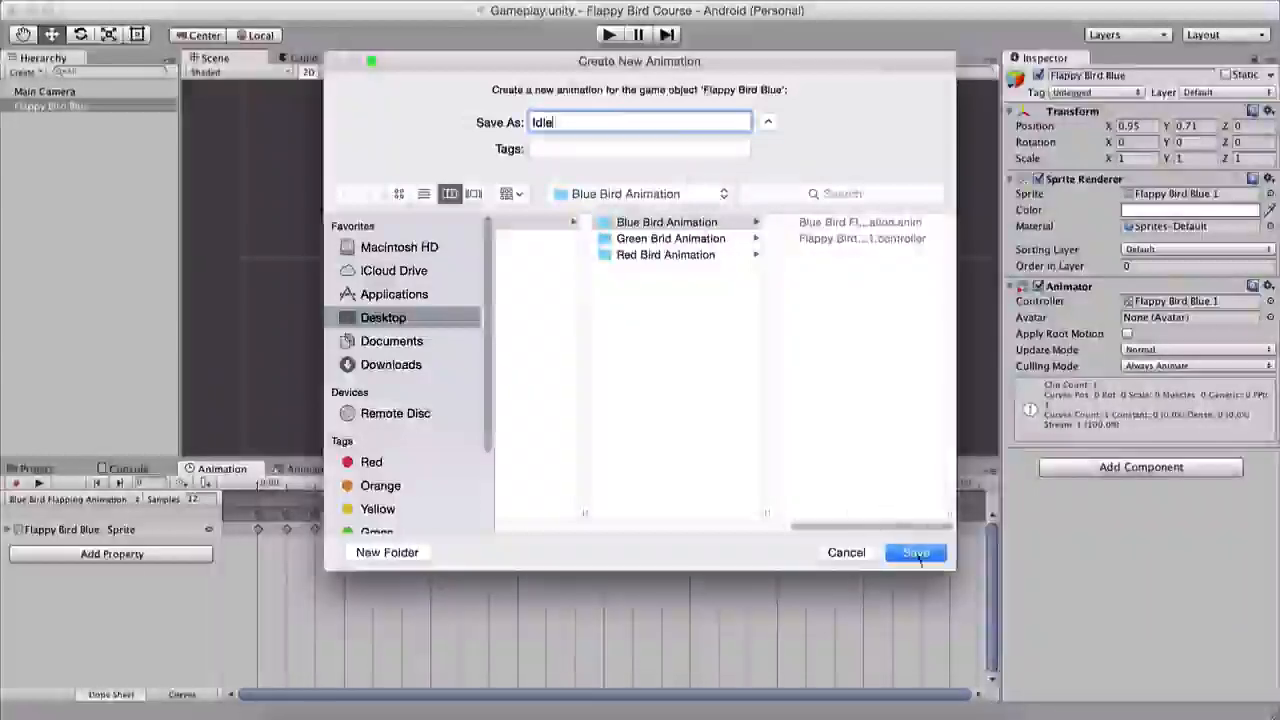
{"action": "key", "text": "Return"}
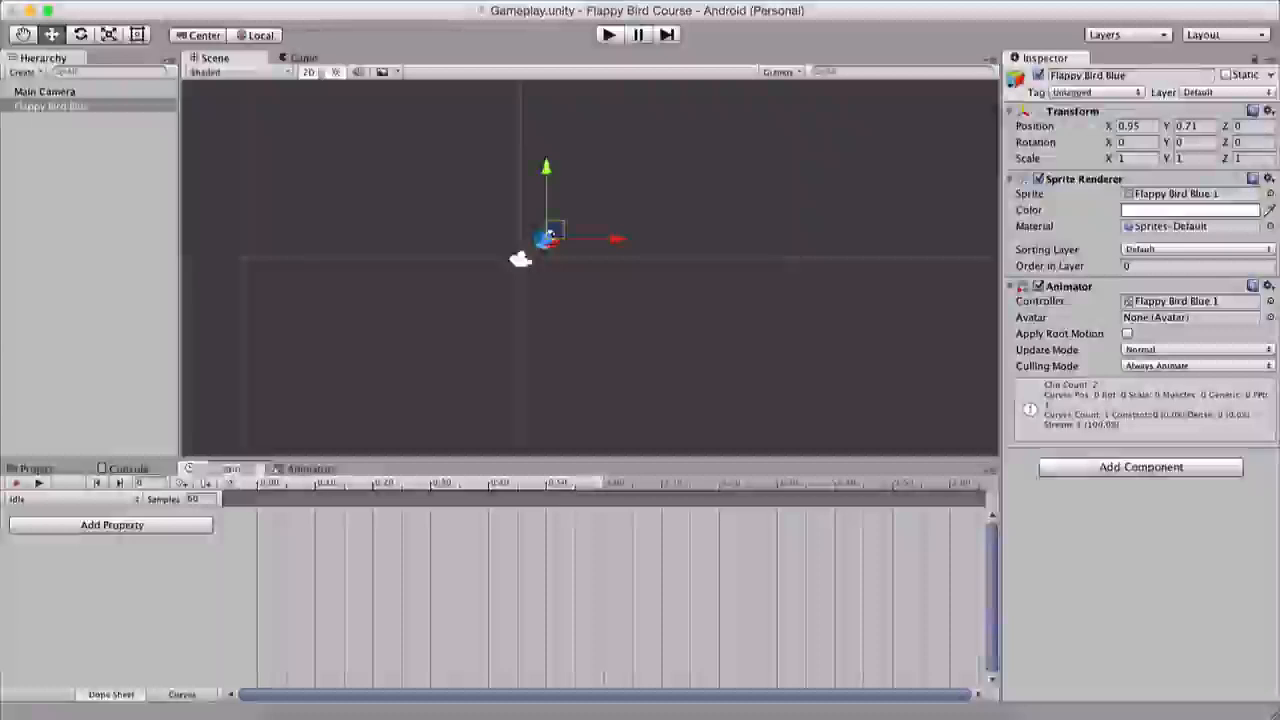
Dock the Animation window beside the Game view and add the Flappy Bird Blue 2 sprite at frame 0 of the Idle clip
{"action": "left_click_drag", "start_coordinate": [222, 468], "coordinate": [405, 62]}
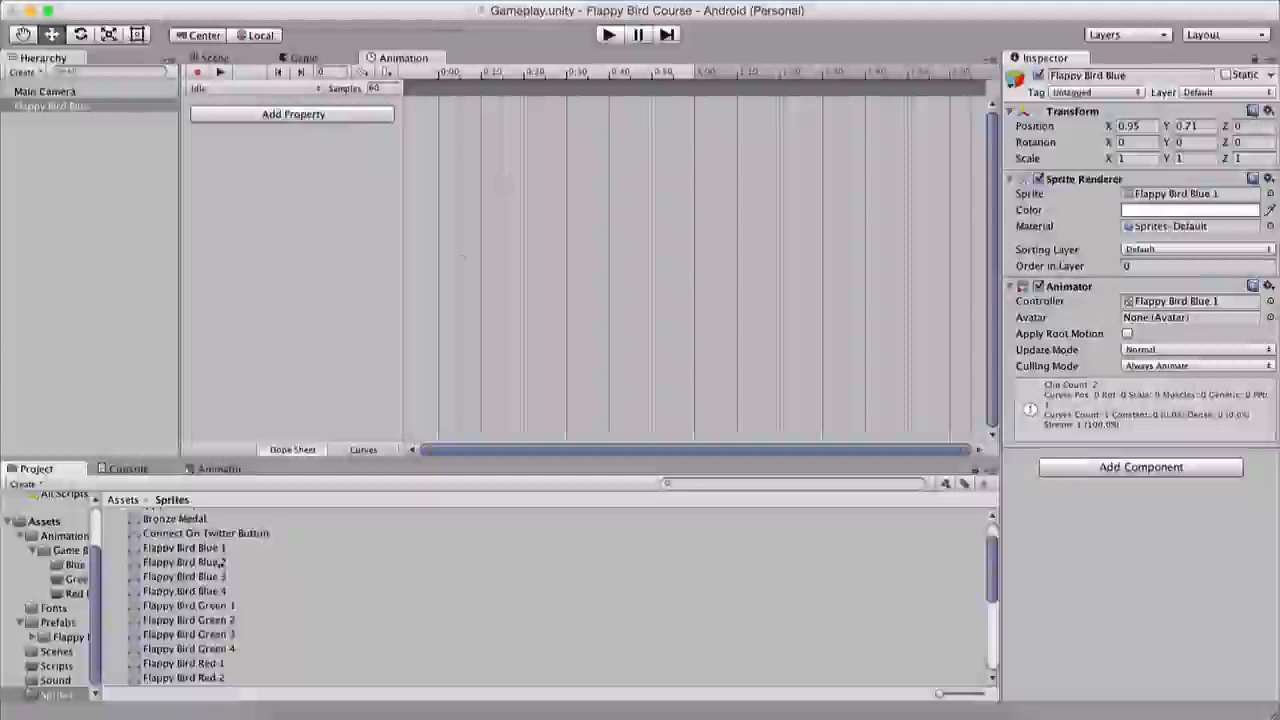
{"action": "left_click", "coordinate": [200, 563]}
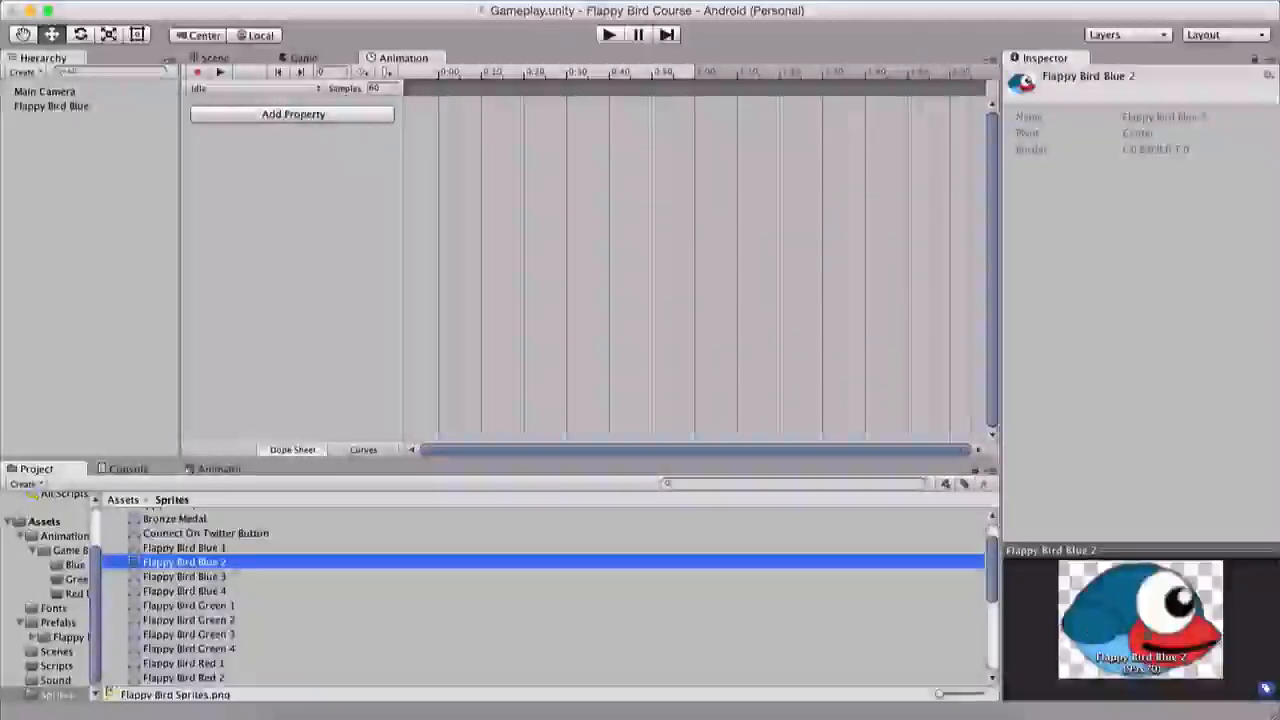
{"action": "left_click_drag", "start_coordinate": [245, 564], "coordinate": [485, 202]}
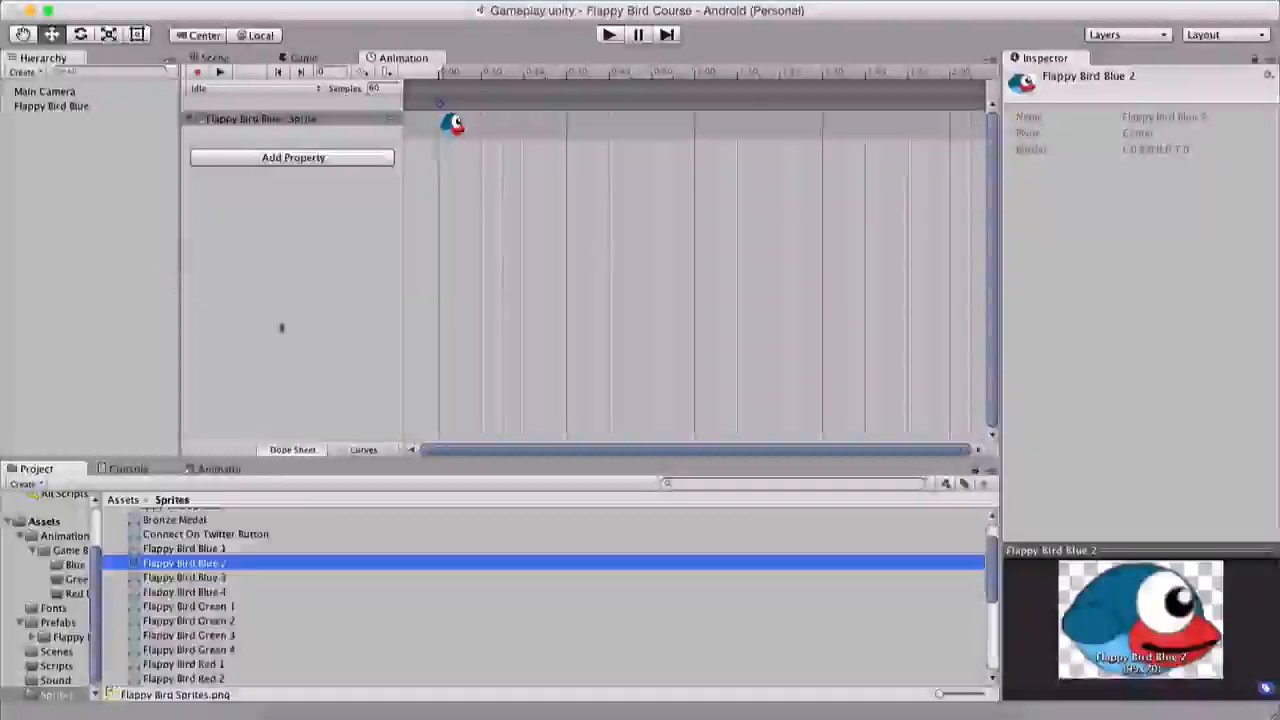
Create a new animation clip named Bird Died for Flappy Bird Blue, saved in Animations > Game Birds > Blue Bird Animation
{"action": "left_click", "coordinate": [282, 88]}
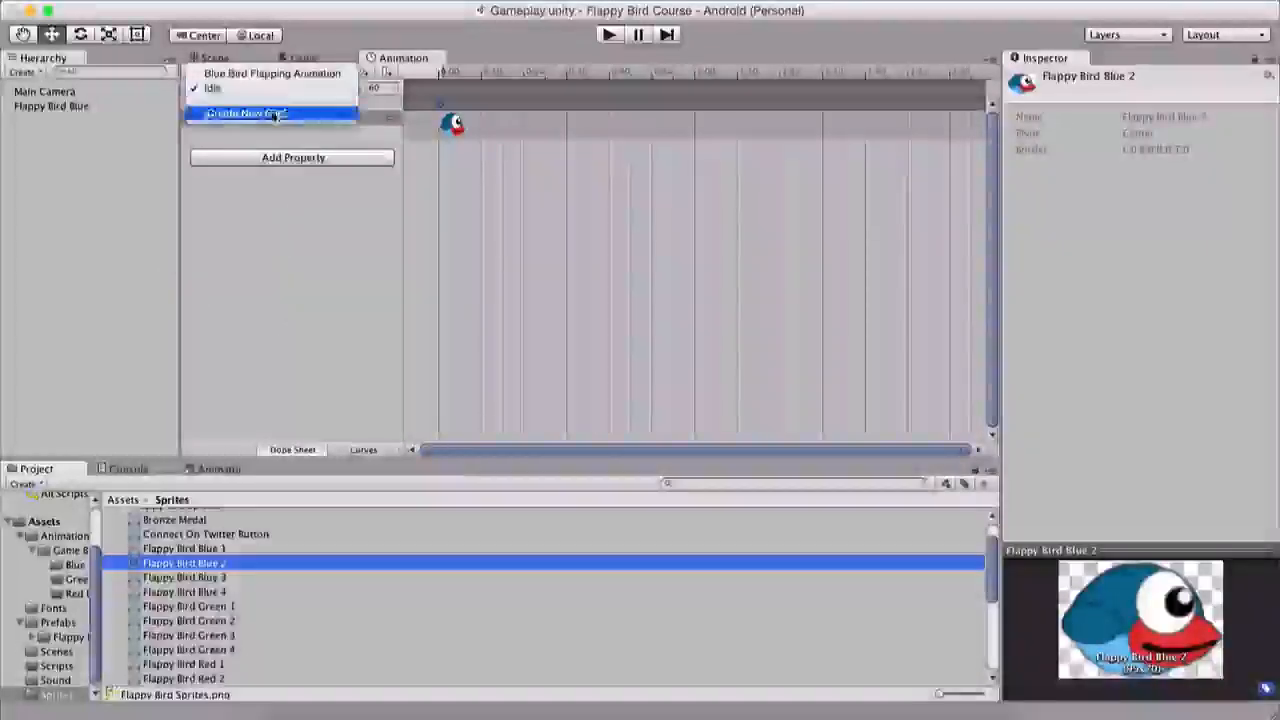
{"action": "left_click", "coordinate": [280, 110]}
{"action": "left_click", "coordinate": [674, 222]}
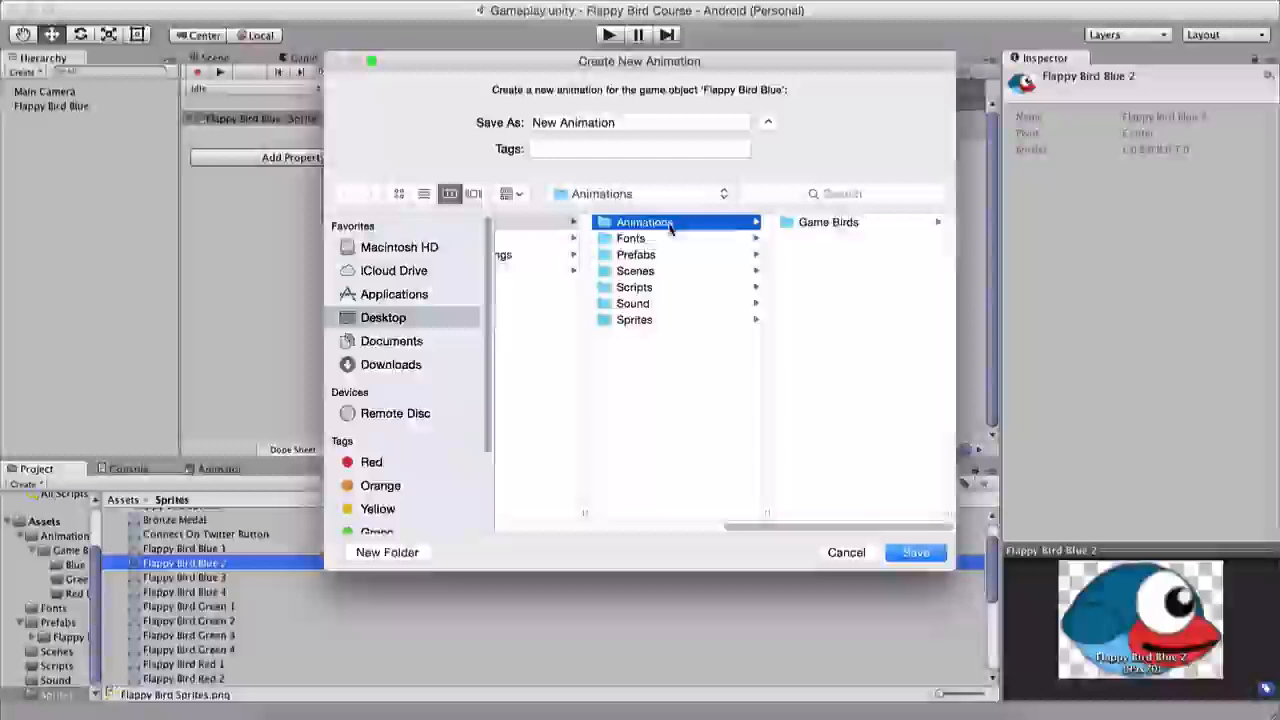
{"action": "left_click", "coordinate": [844, 226]}
{"action": "left_click", "coordinate": [848, 224]}
{"action": "triple_click", "coordinate": [638, 123]}
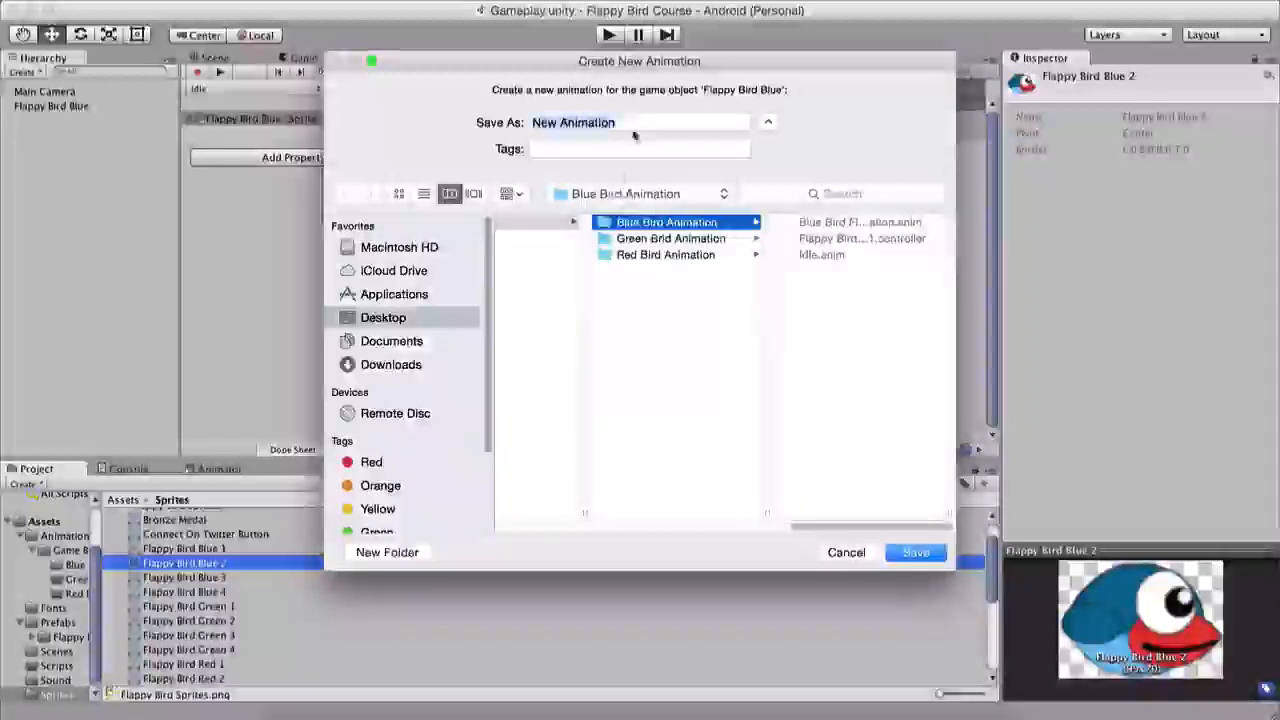
{"action": "type", "text": "Bird B"}
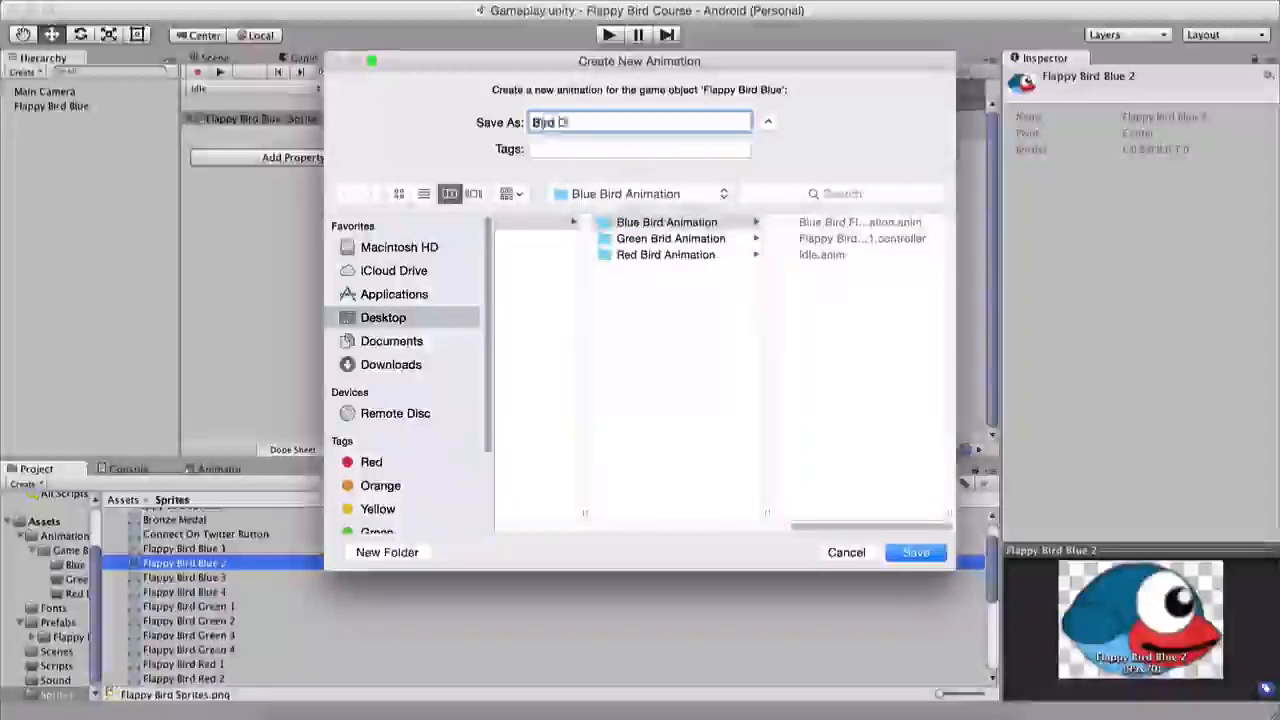
{"action": "type", "text": "ied"}
{"action": "key", "text": "Return"}
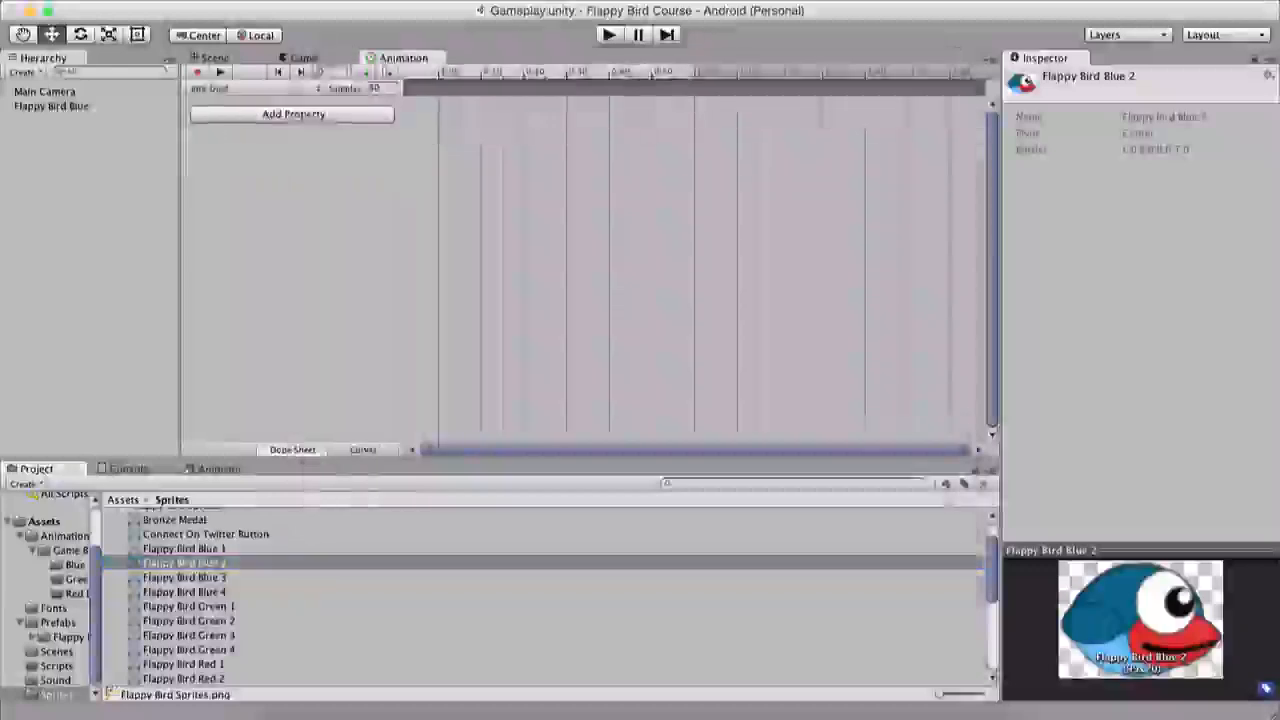
Add the Flappy Bird Blue 4 sprite at frame 0 of the Bird Died clip and show the Animator state graph
{"action": "left_click", "coordinate": [199, 594]}
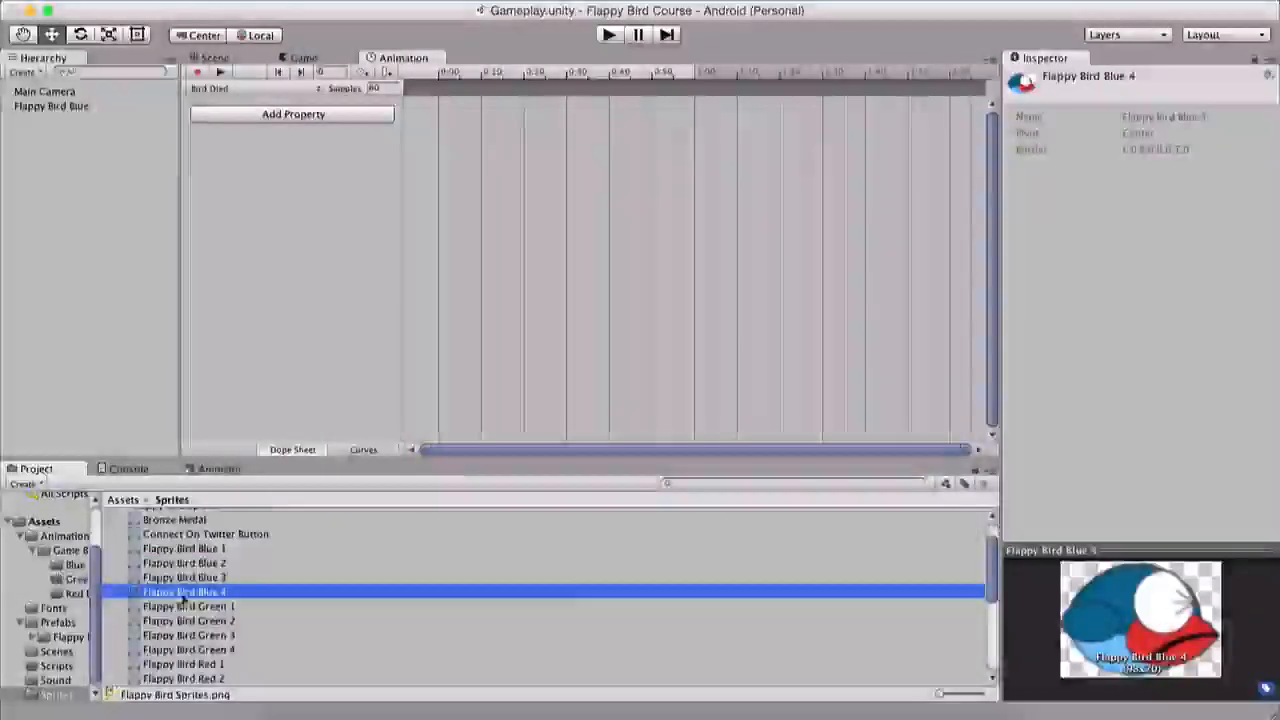
{"action": "left_click_drag", "start_coordinate": [185, 596], "coordinate": [466, 197]}
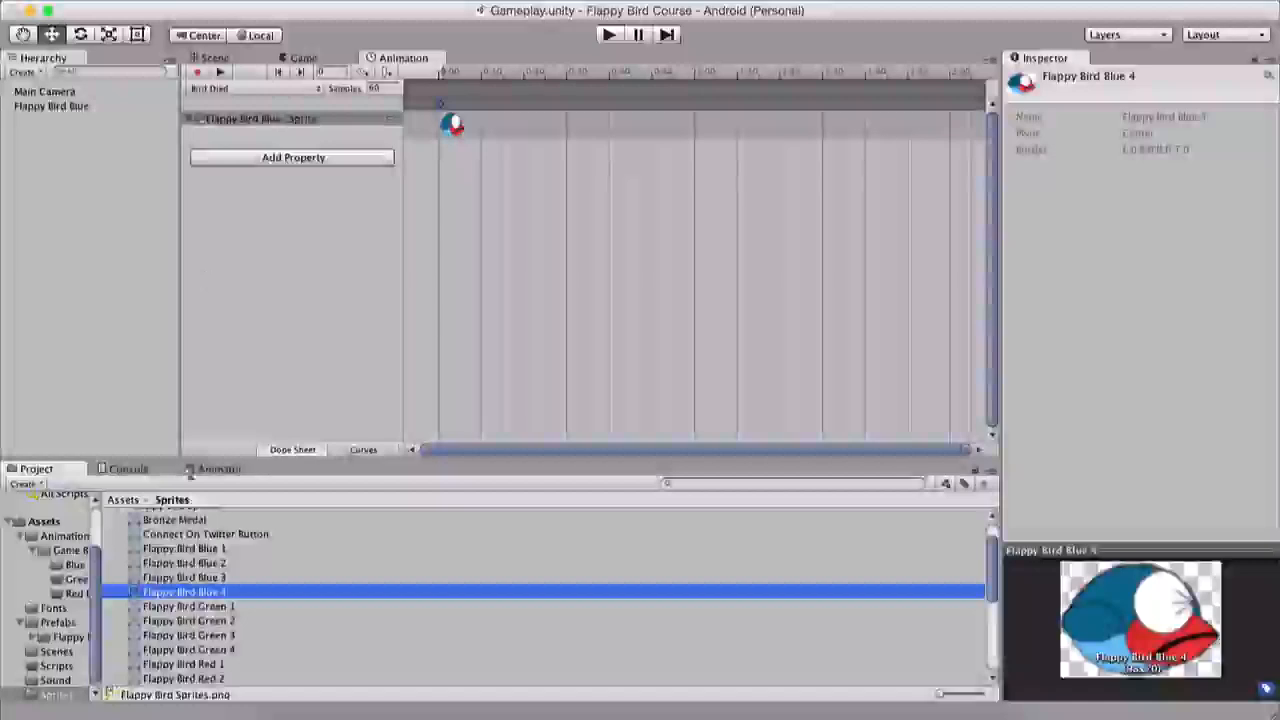
{"action": "left_click", "coordinate": [218, 470]}
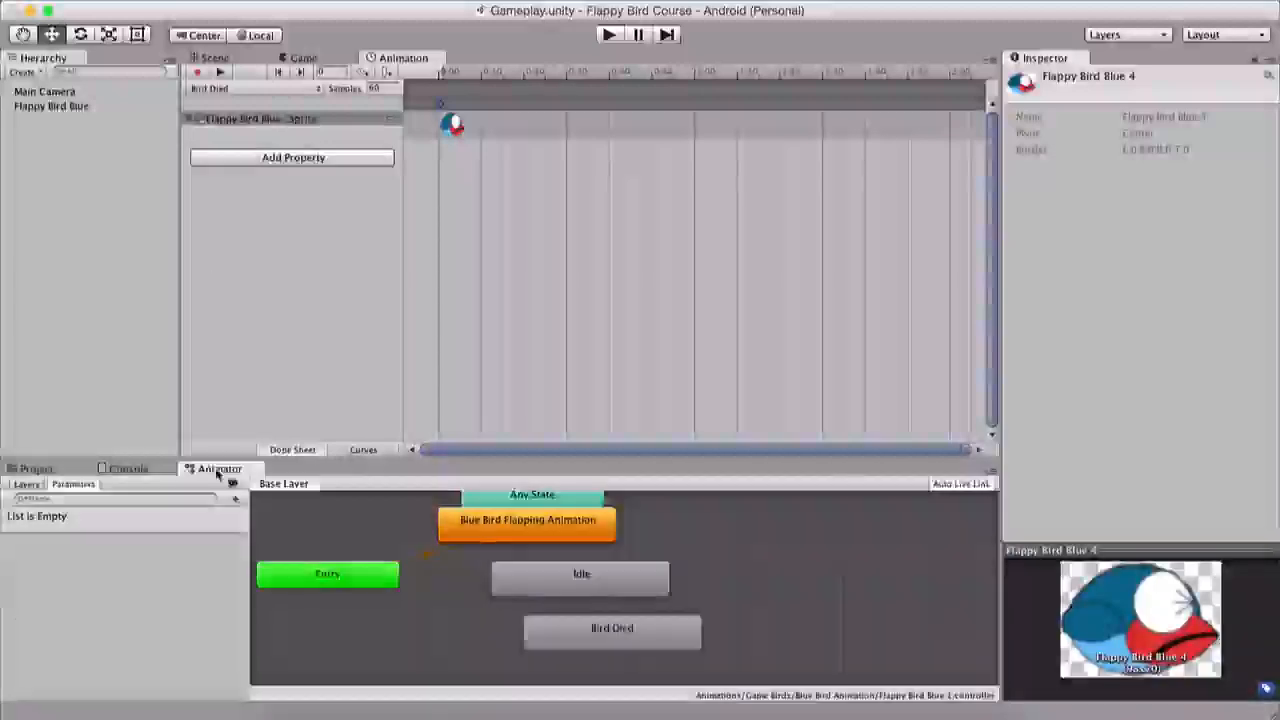
{"action": "left_click", "coordinate": [428, 1]}
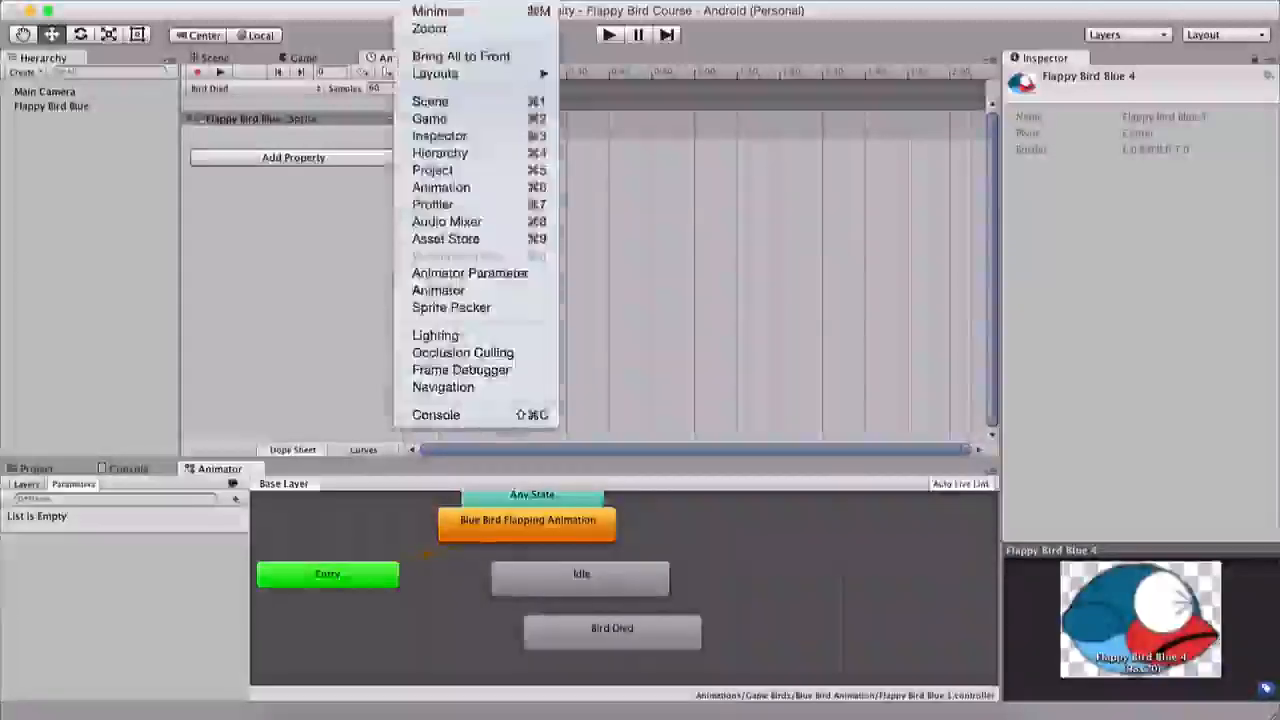
{"action": "left_click", "coordinate": [470, 292]}
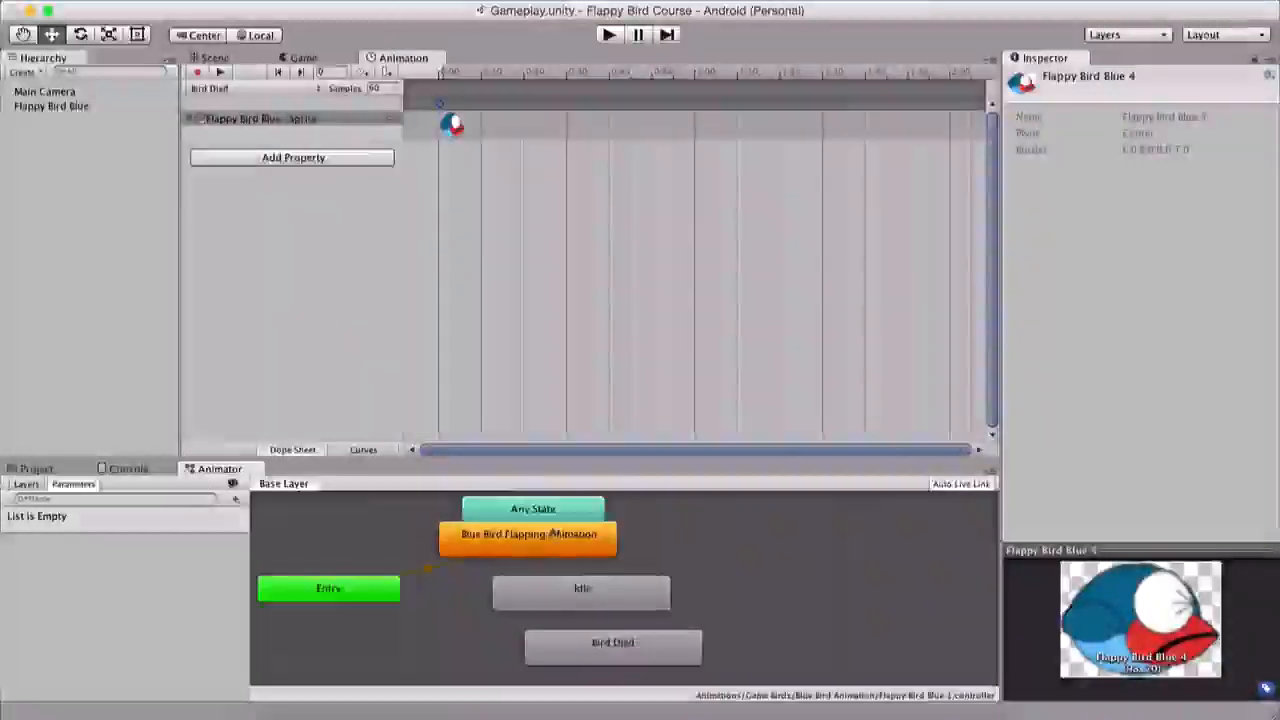
Rearrange the Animator states so Idle sits just under Any State, with Blue Bird Flapping Animation and Bird Died spaced apart below it
{"action": "left_click", "coordinate": [78, 106]}
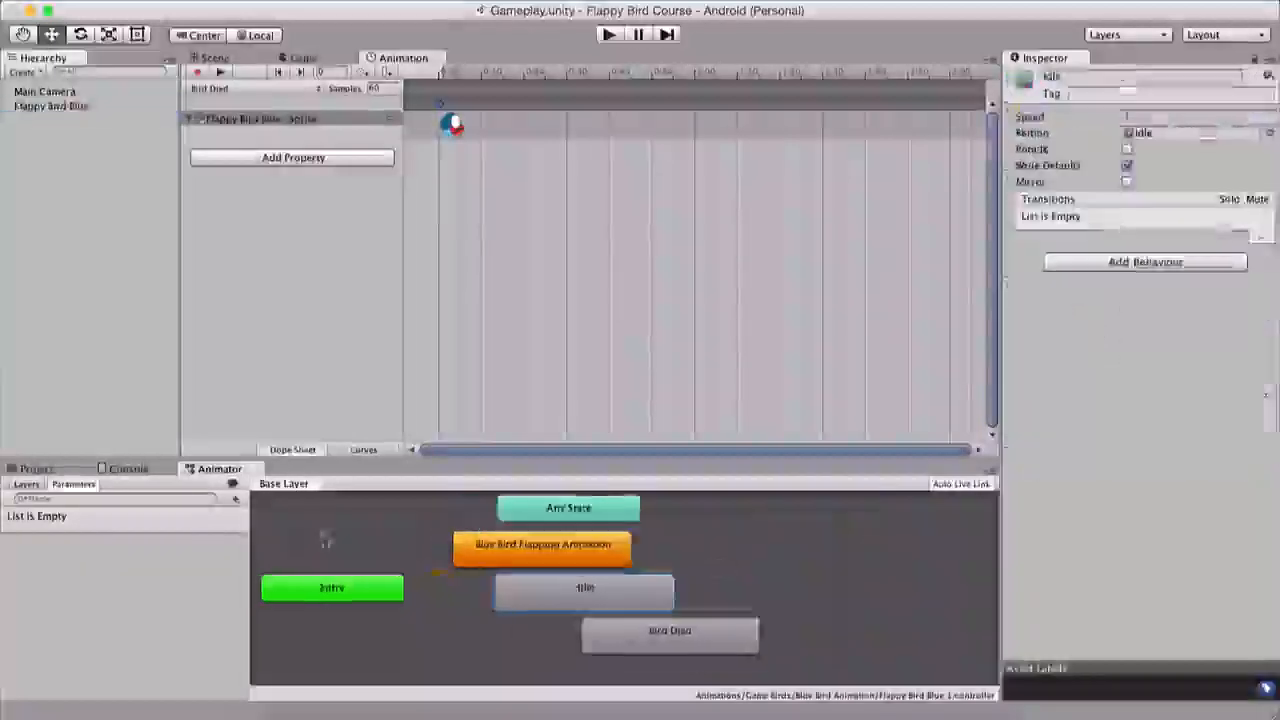
{"action": "left_click", "coordinate": [354, 594]}
{"action": "left_click_drag", "start_coordinate": [350, 594], "coordinate": [341, 580]}
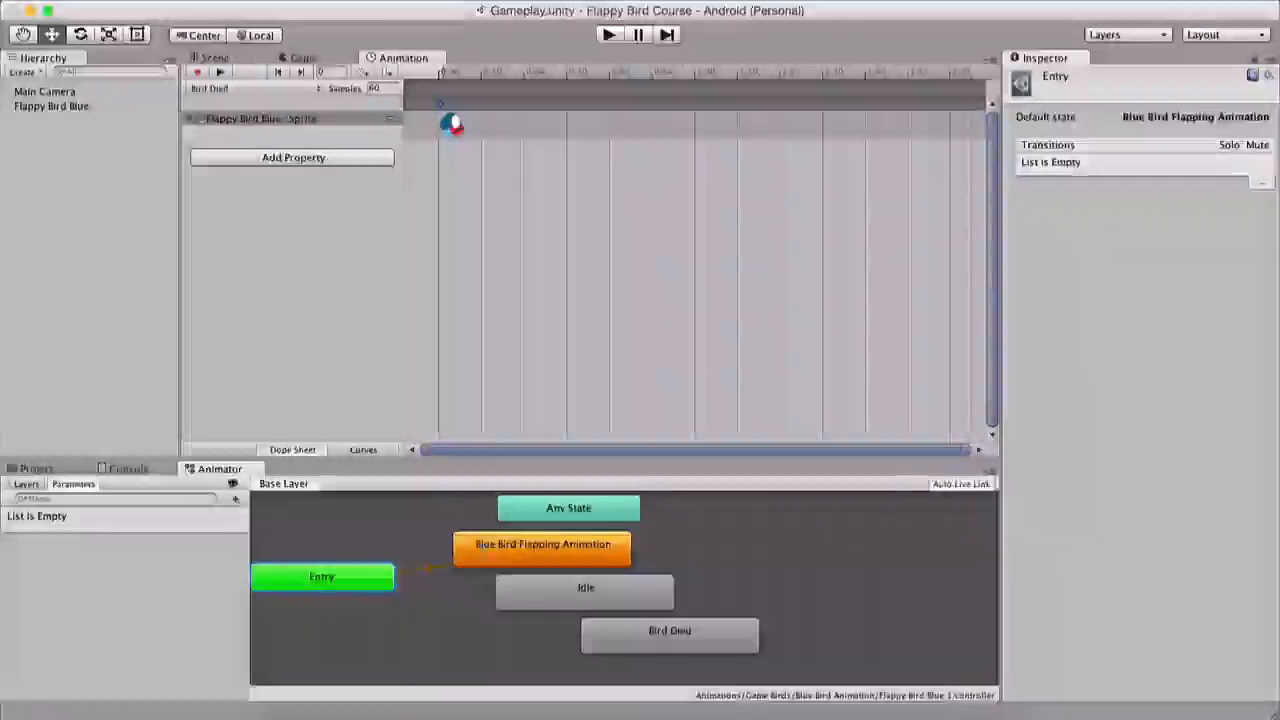
{"action": "left_click_drag", "start_coordinate": [503, 549], "coordinate": [441, 618]}
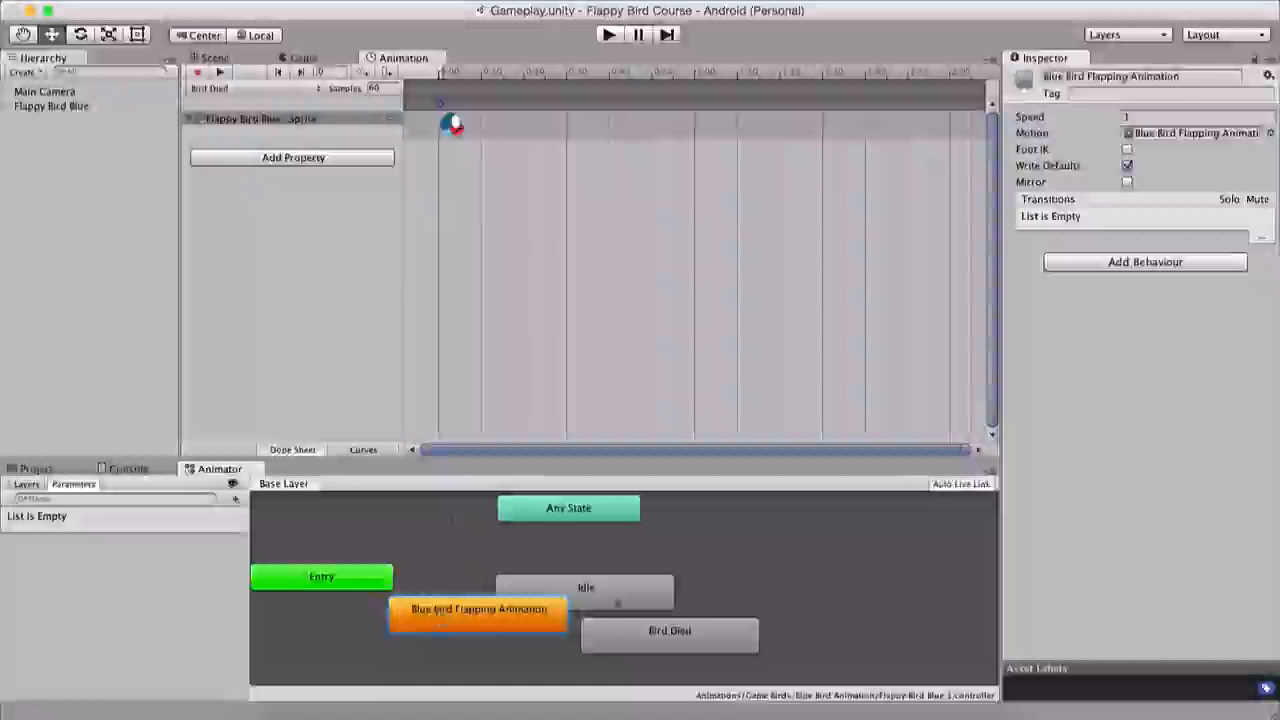
{"action": "left_click_drag", "start_coordinate": [617, 603], "coordinate": [593, 546]}
{"action": "left_click_drag", "start_coordinate": [515, 615], "coordinate": [516, 624]}
{"action": "left_click_drag", "start_coordinate": [632, 631], "coordinate": [674, 620]}
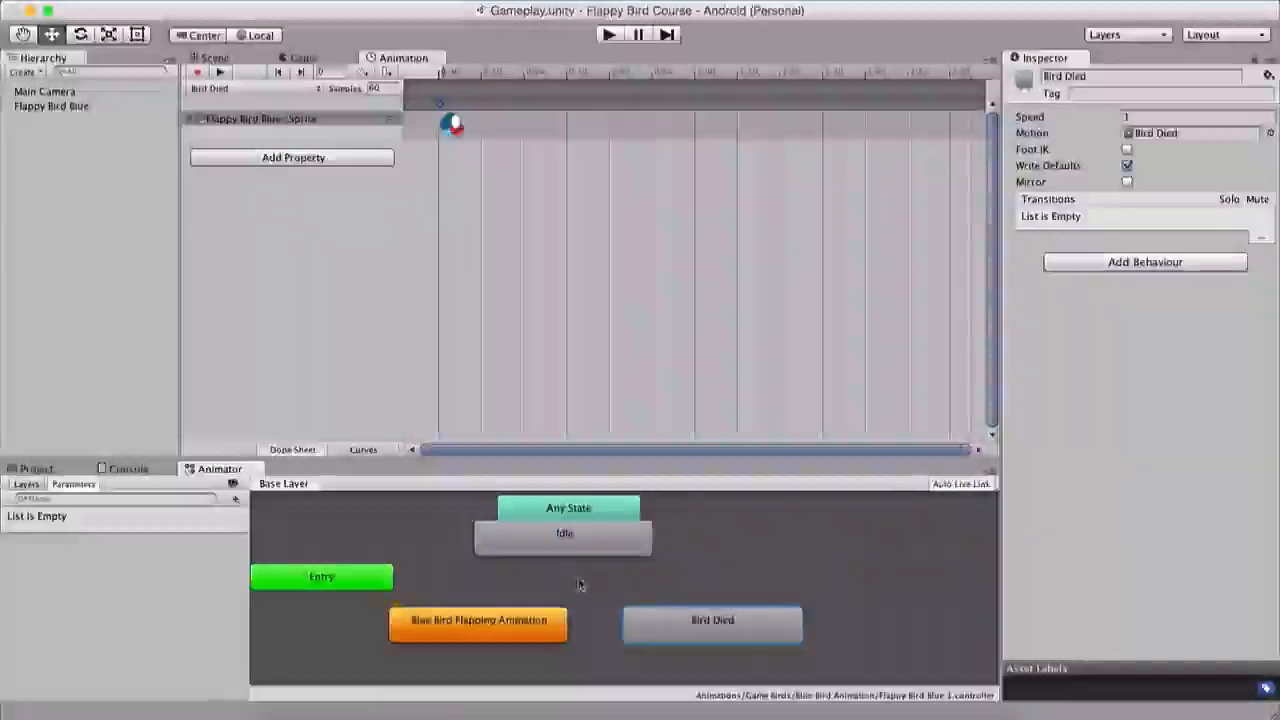
Set the Idle state as the layer default state
{"action": "right_click", "coordinate": [556, 539]}
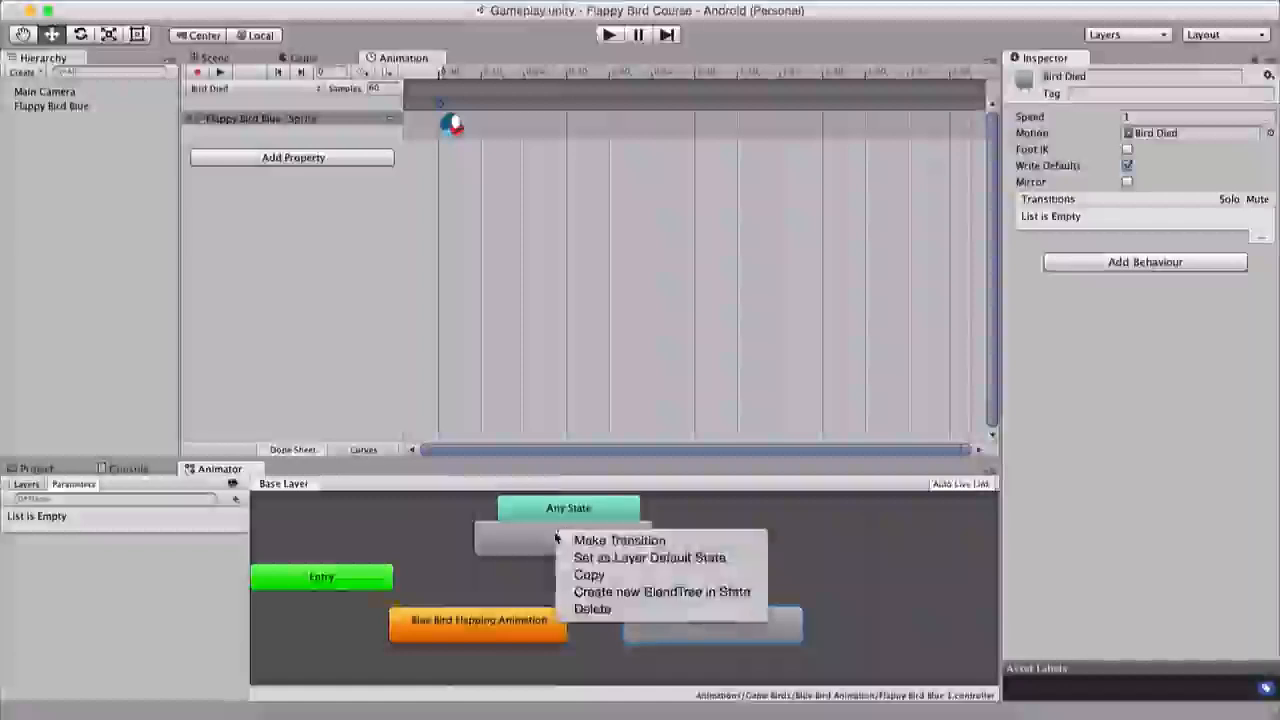
{"action": "left_click", "coordinate": [620, 557]}
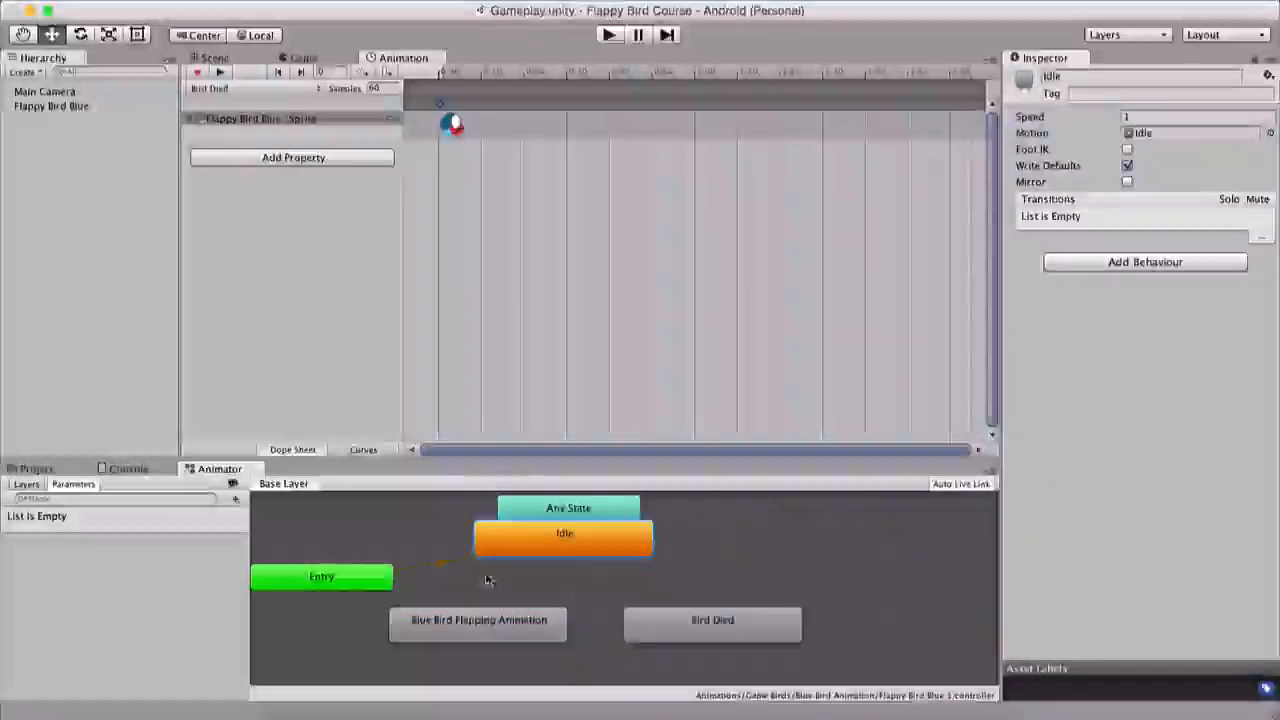
{"action": "middle_click_drag", "start_coordinate": [489, 579], "coordinate": [500, 583]}
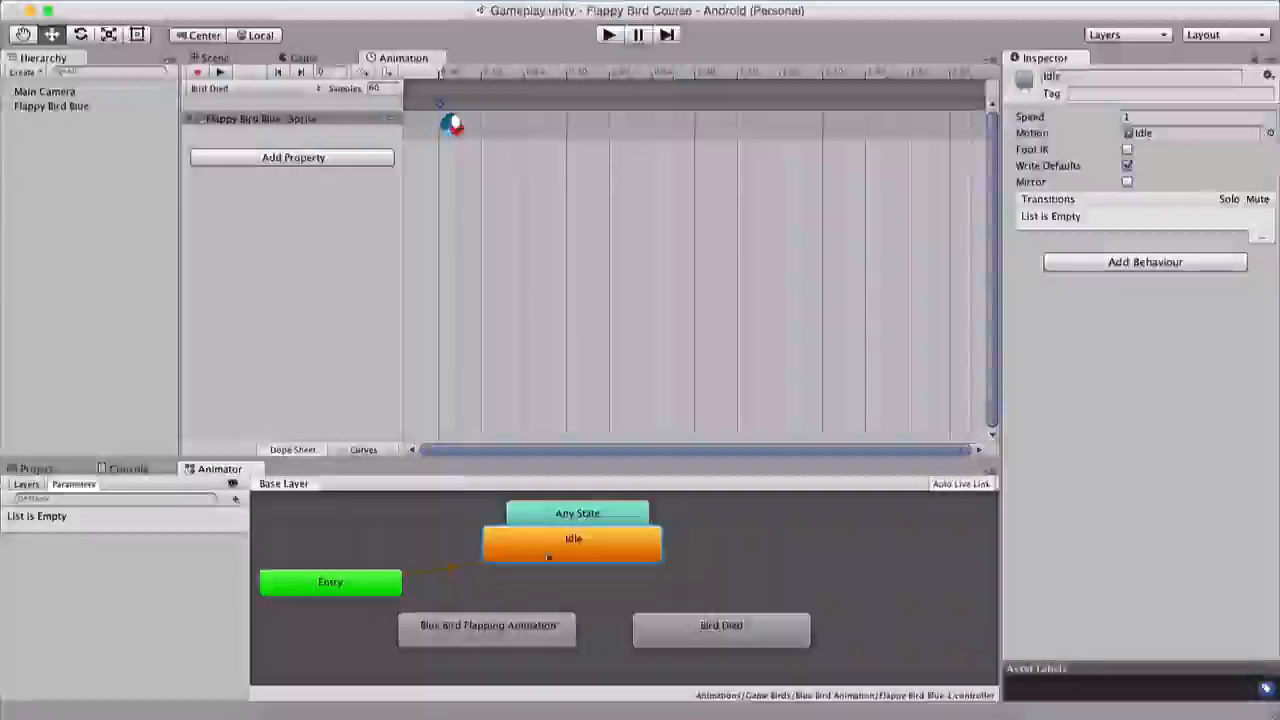
Make transitions in both directions between the Idle and Blue Bird Flapping Animation states
{"action": "right_click", "coordinate": [544, 553]}
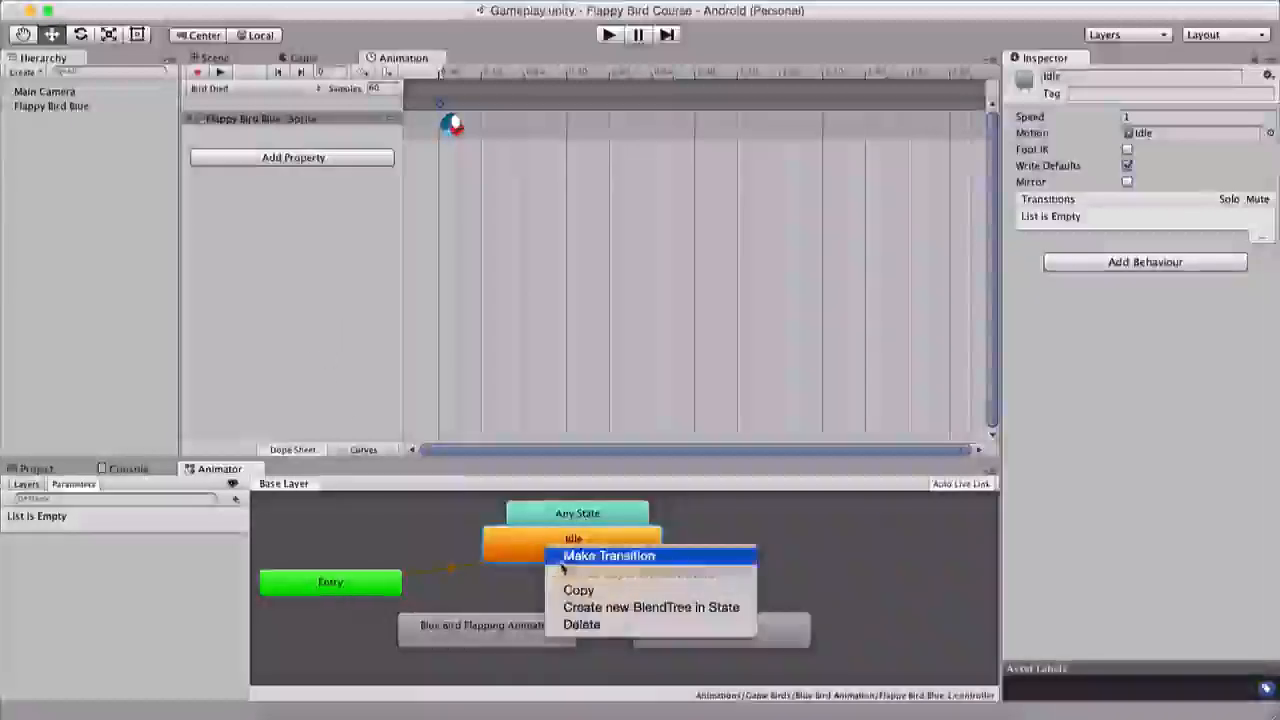
{"action": "left_click", "coordinate": [566, 557]}
{"action": "left_click", "coordinate": [472, 632]}
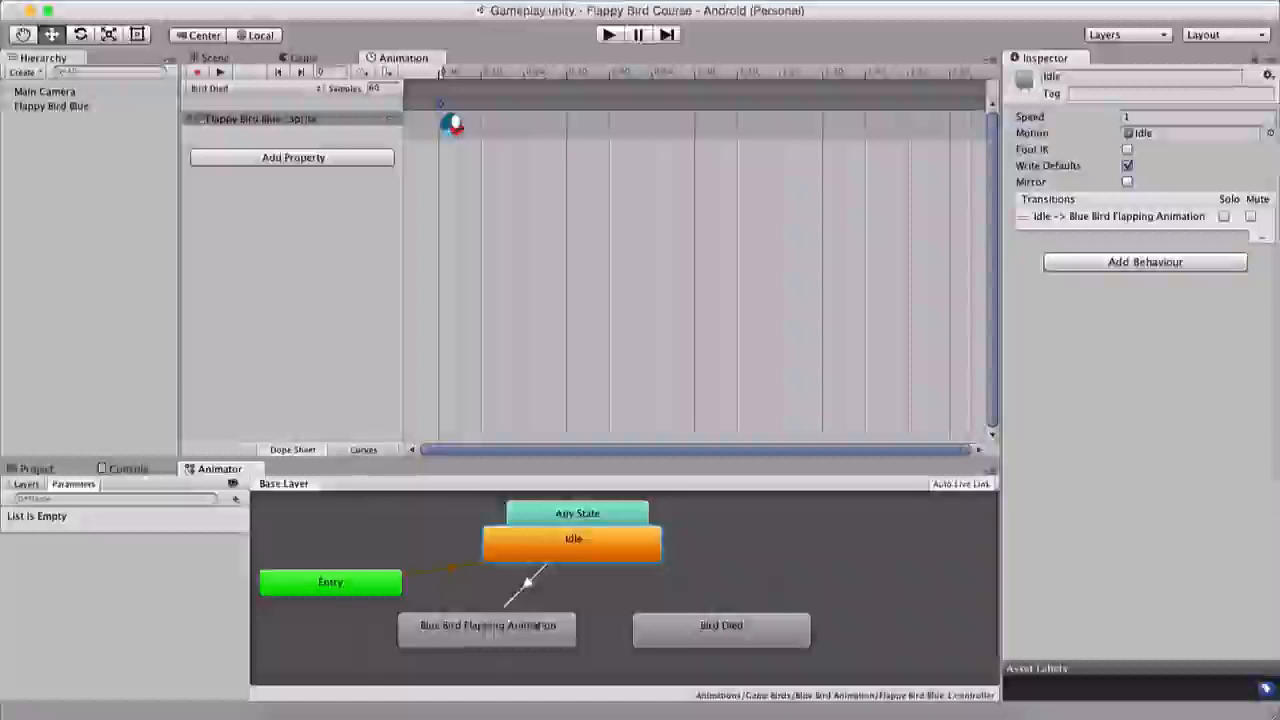
{"action": "right_click", "coordinate": [537, 630]}
{"action": "left_click", "coordinate": [600, 634]}
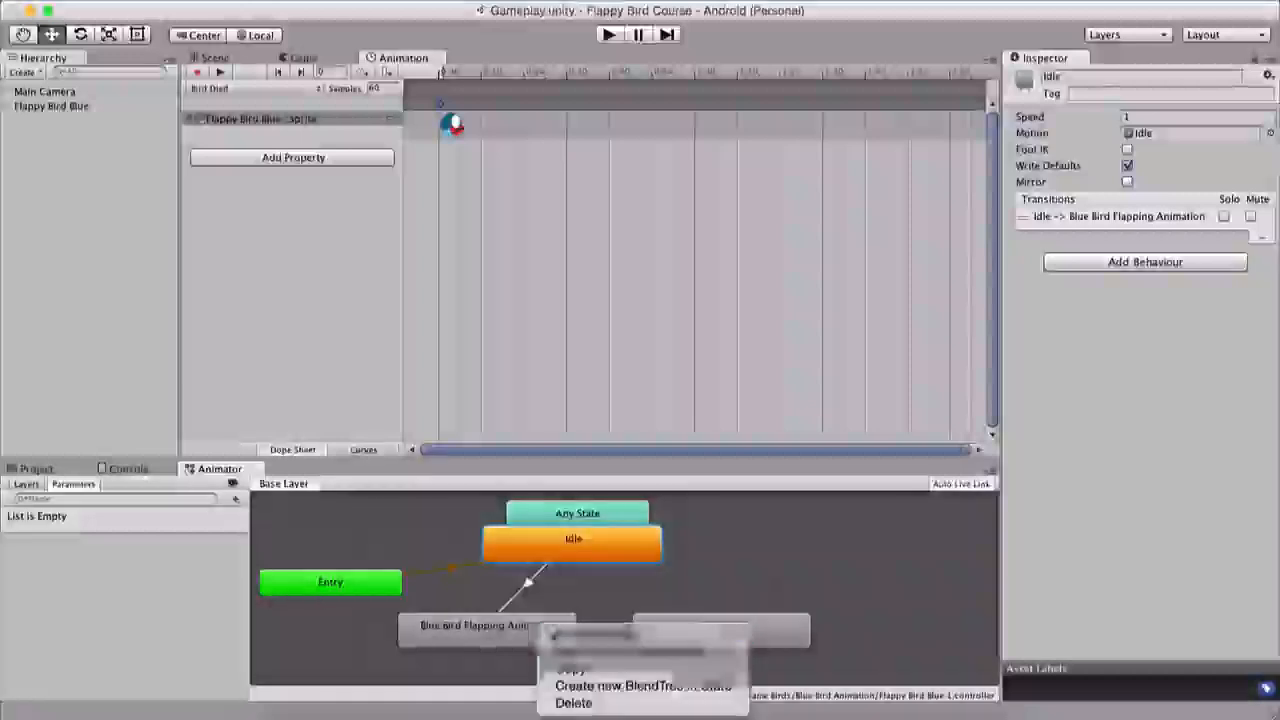
{"action": "left_click", "coordinate": [592, 541]}
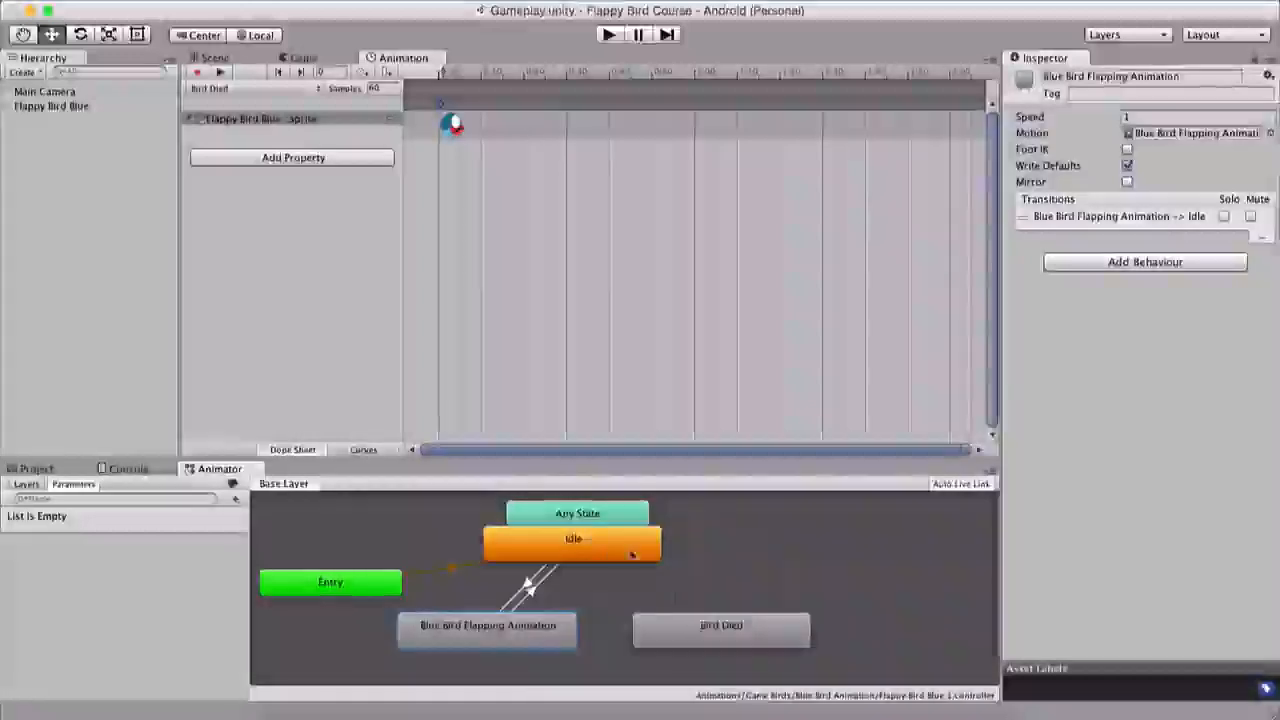
Make transitions from Idle and from Blue Bird Flapping Animation to Bird Died, and move the Bird Died state farther from the flapping state
{"action": "right_click", "coordinate": [630, 552]}
{"action": "left_click", "coordinate": [672, 555]}
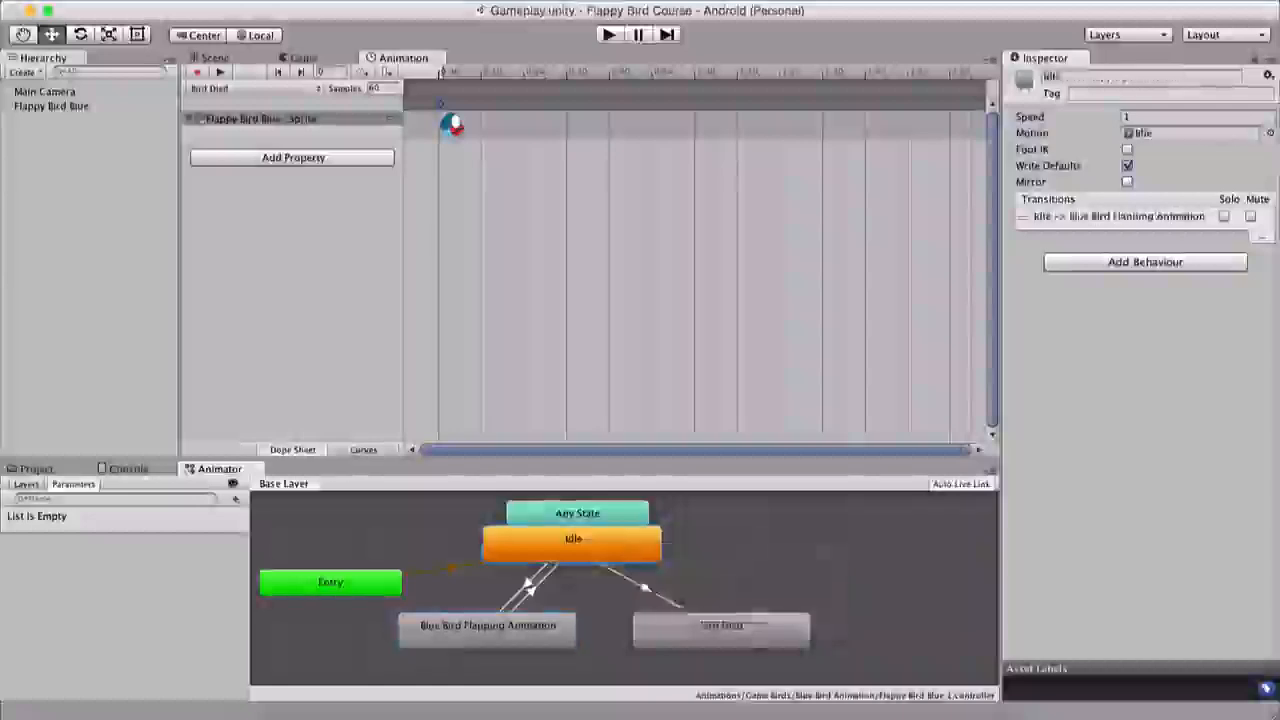
{"action": "left_click", "coordinate": [746, 630]}
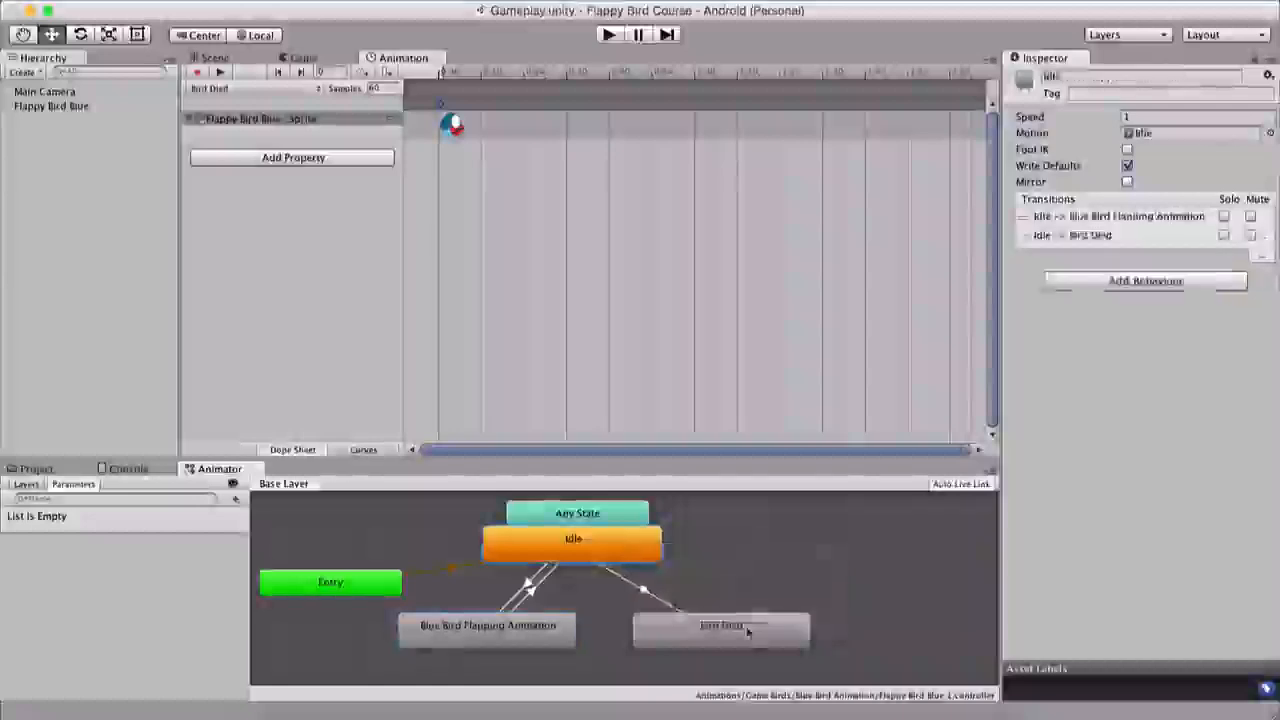
{"action": "right_click", "coordinate": [516, 633]}
{"action": "left_click", "coordinate": [578, 635]}
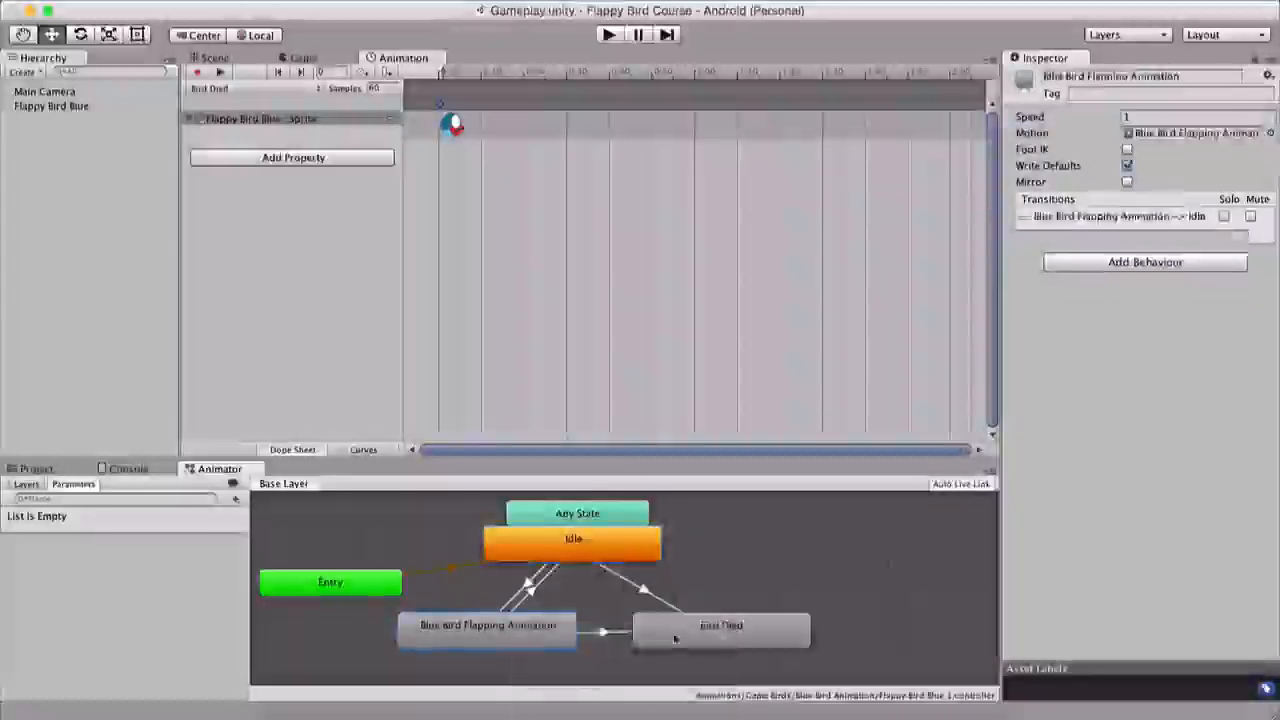
{"action": "left_click", "coordinate": [722, 630]}
{"action": "left_click_drag", "start_coordinate": [722, 630], "coordinate": [776, 630]}
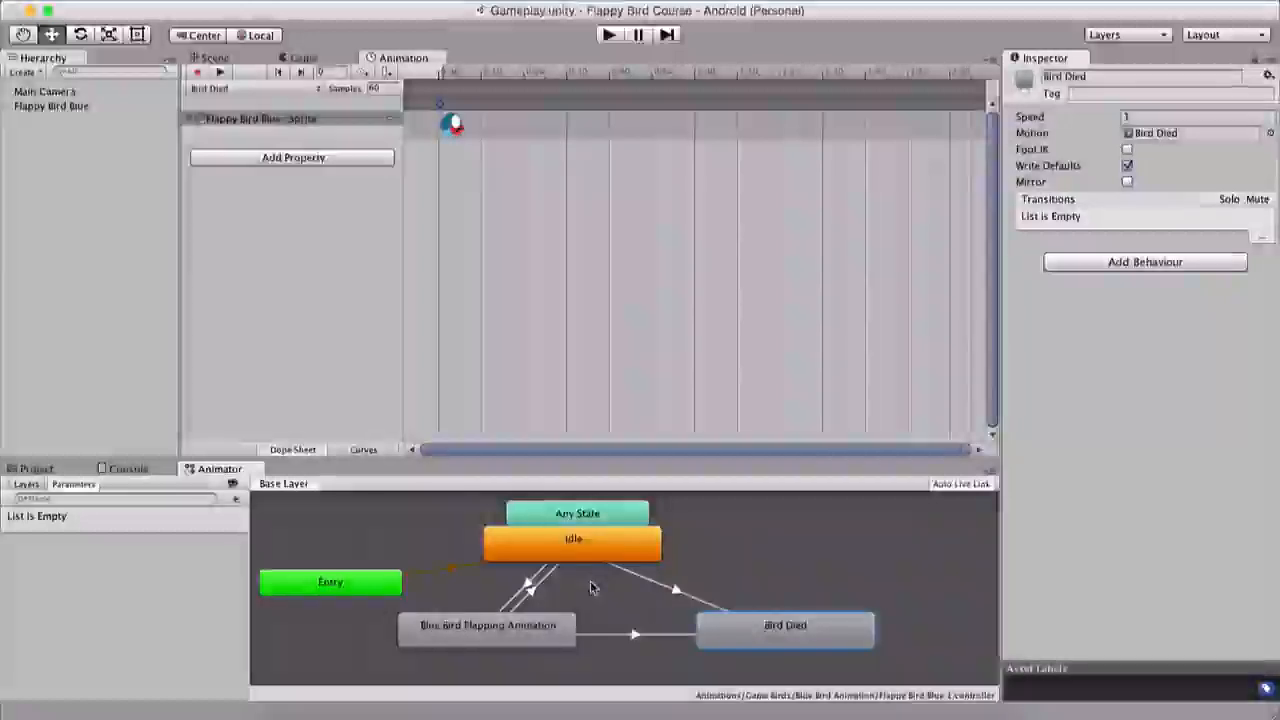
{"action": "left_click", "coordinate": [716, 537]}
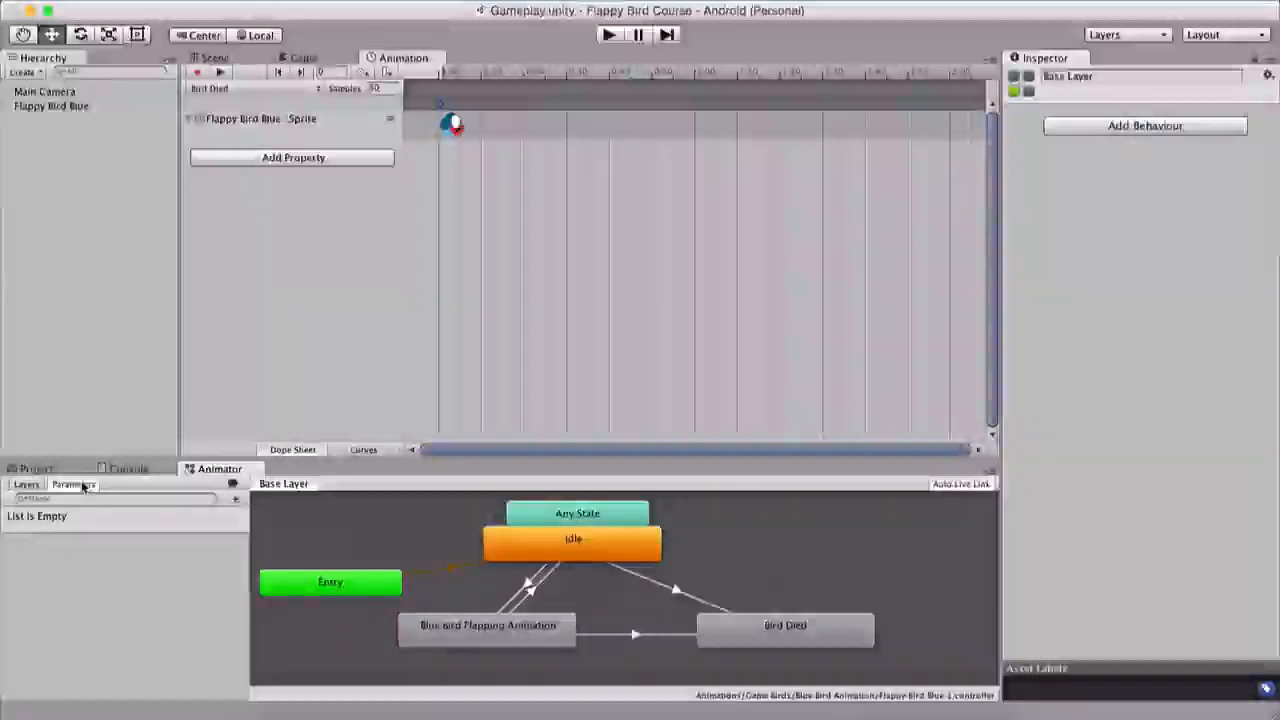
Add two Trigger parameters to the Animator controller
{"action": "left_click", "coordinate": [236, 499]}
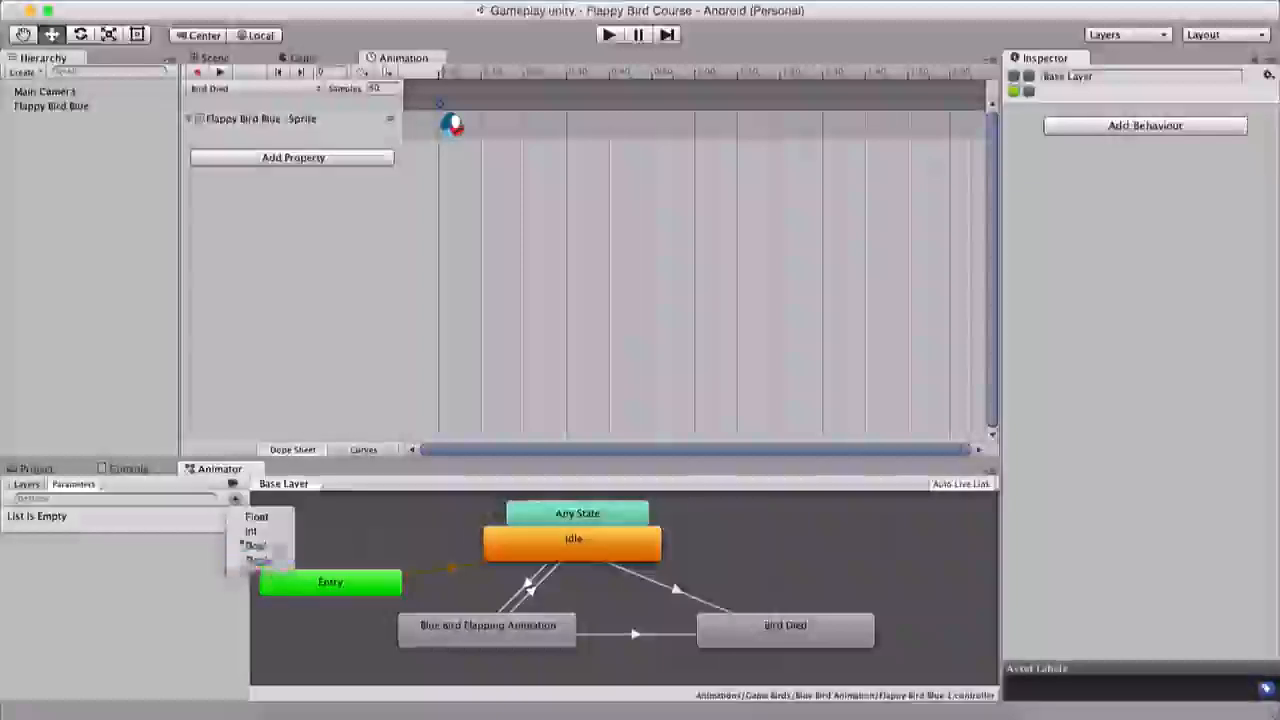
{"action": "left_click", "coordinate": [260, 560]}
{"action": "key", "text": "Return"}
{"action": "left_click", "coordinate": [237, 499]}
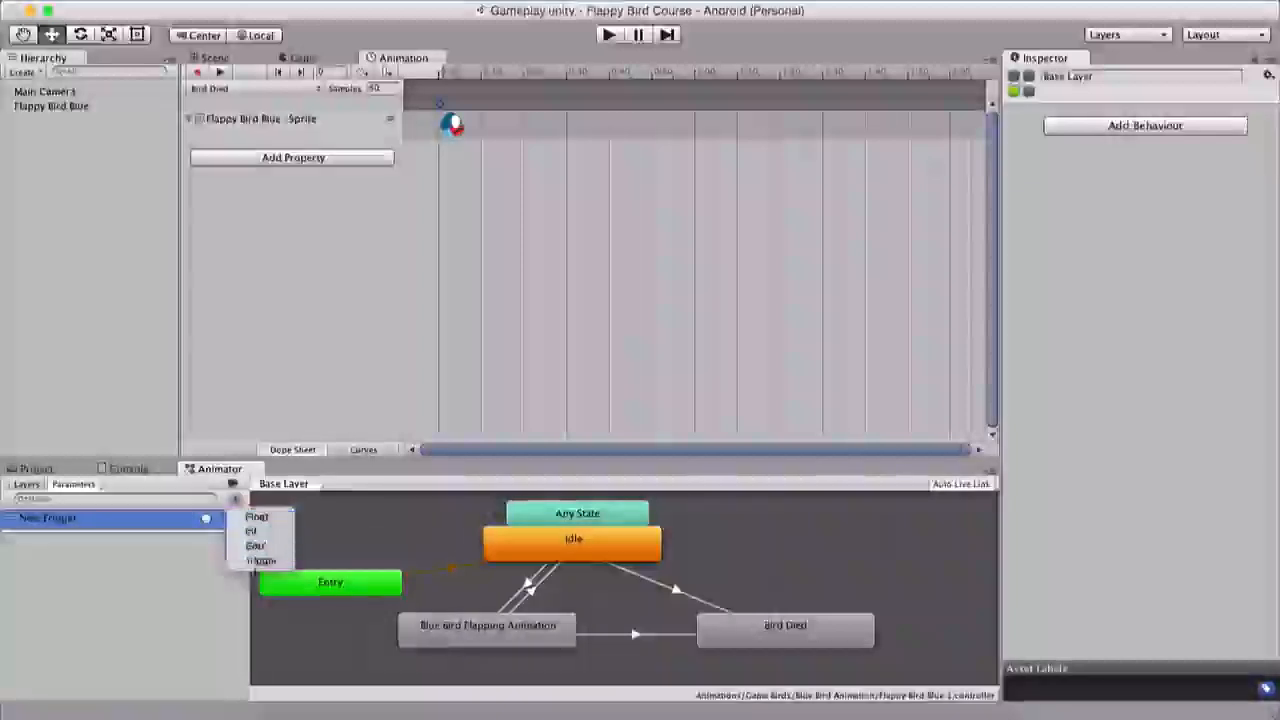
{"action": "left_click", "coordinate": [257, 561]}
Rename the first trigger parameter as Flap and the second as Bird Died
{"action": "left_click", "coordinate": [70, 520]}
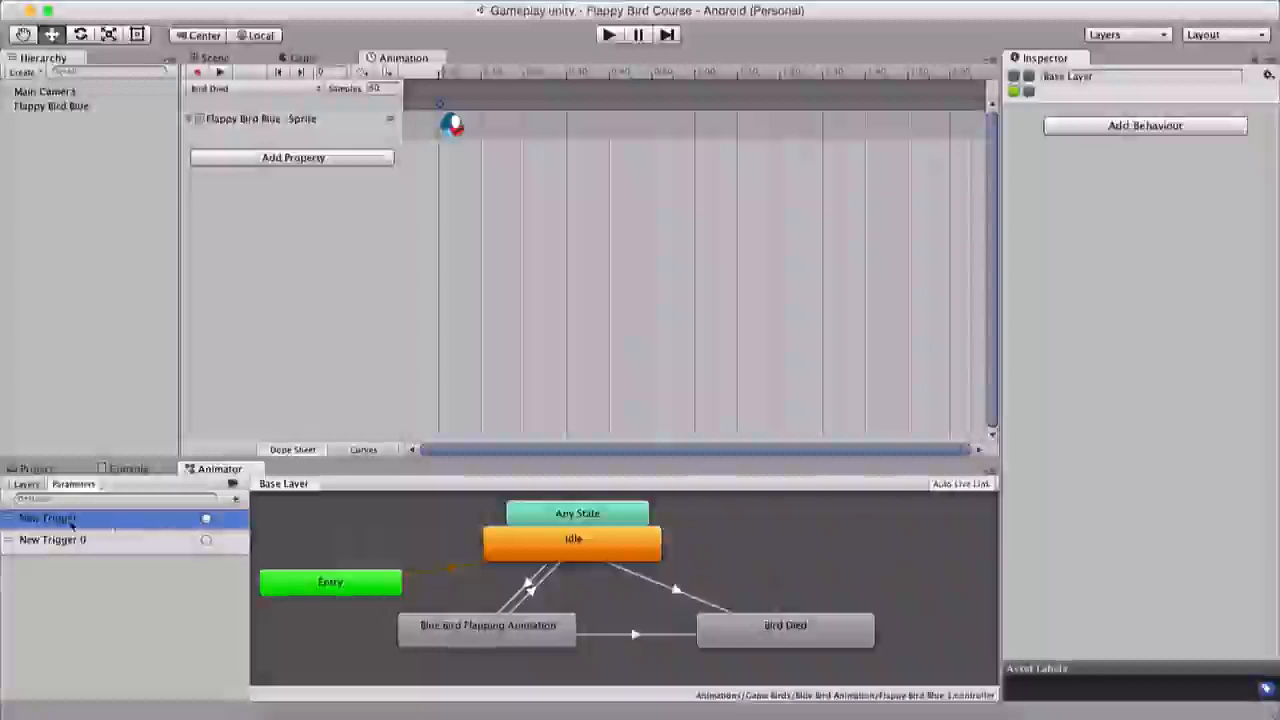
{"action": "left_click", "coordinate": [70, 520]}
{"action": "type", "text": "Flap"}
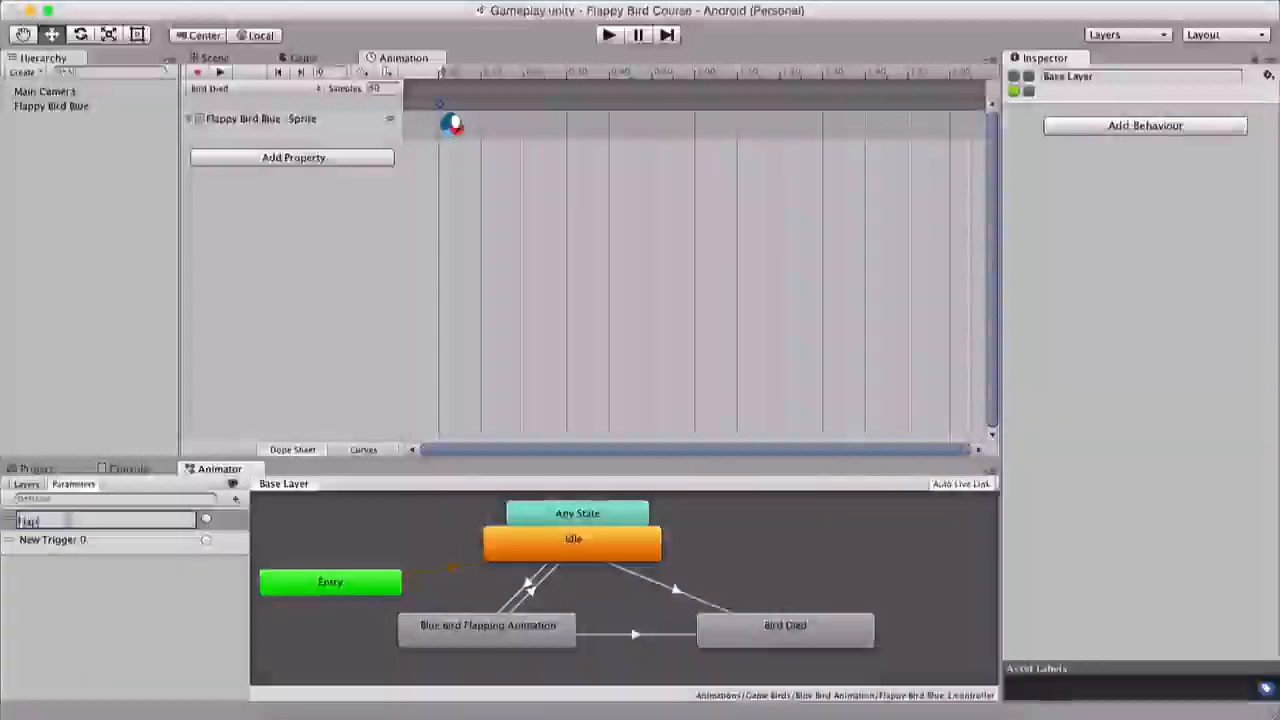
{"action": "left_click", "coordinate": [120, 540]}
{"action": "left_click", "coordinate": [120, 540]}
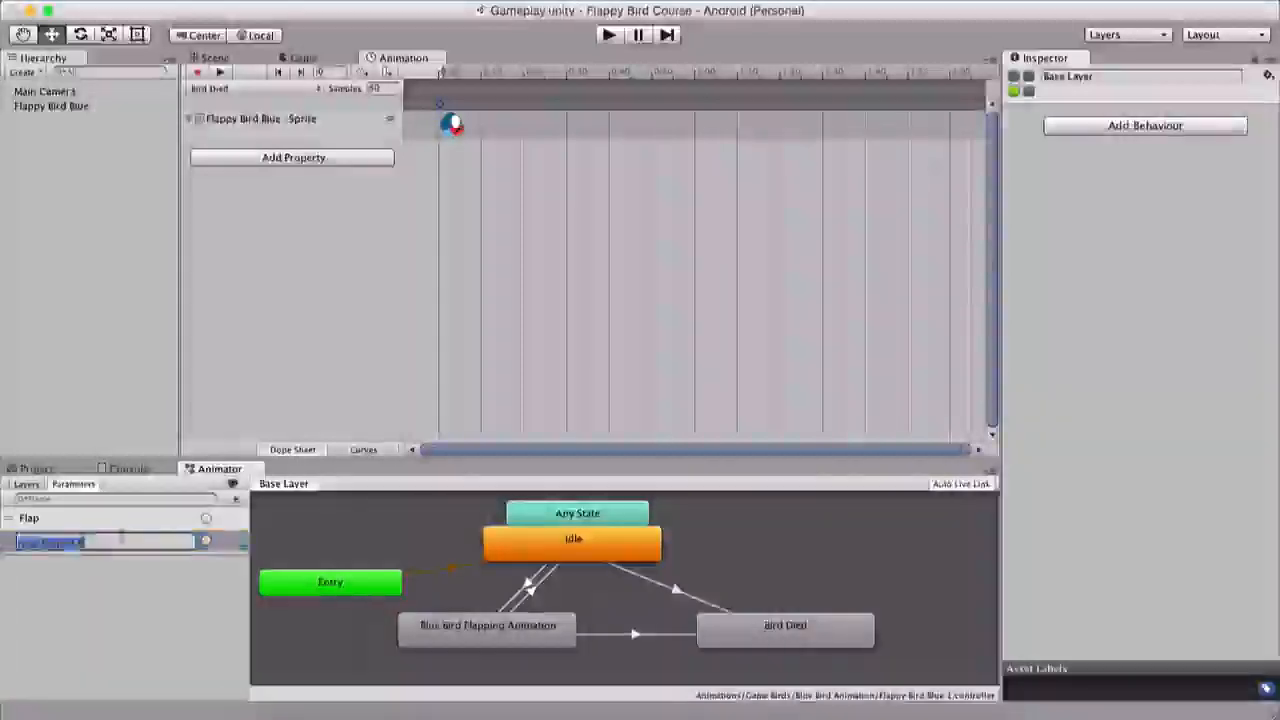
{"action": "type", "text": "Bird "}
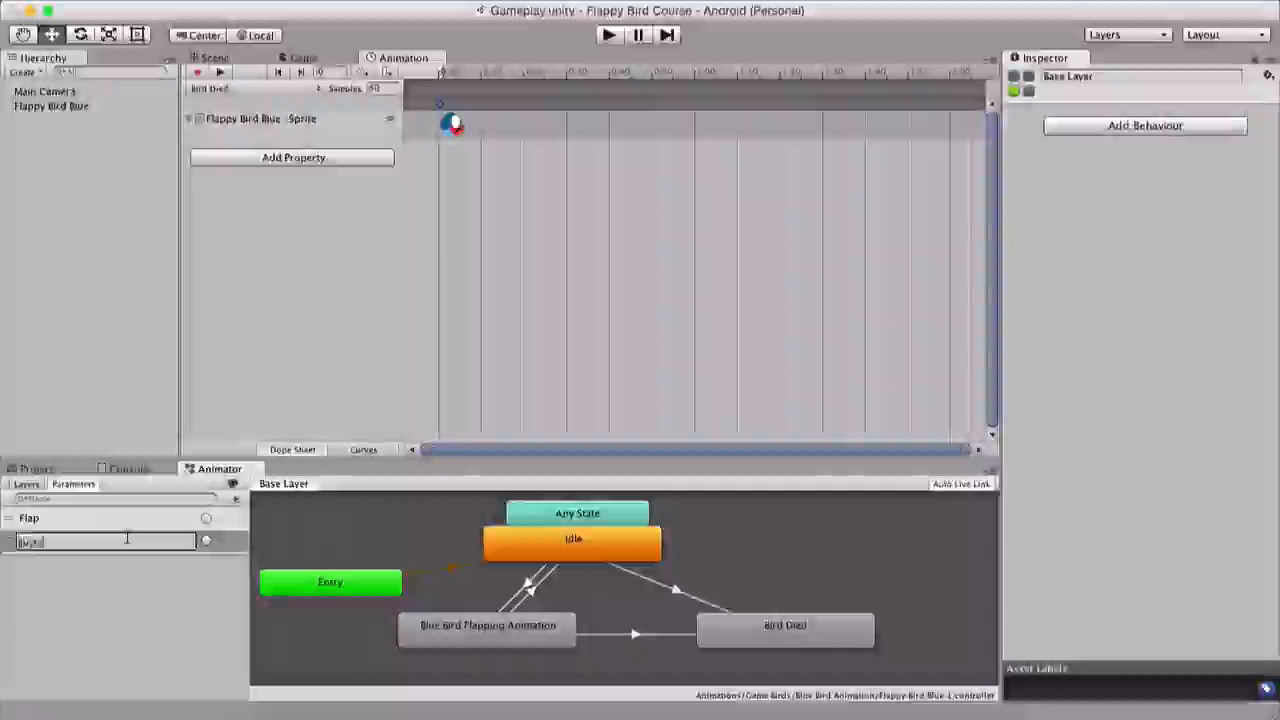
{"action": "type", "text": "Died"}
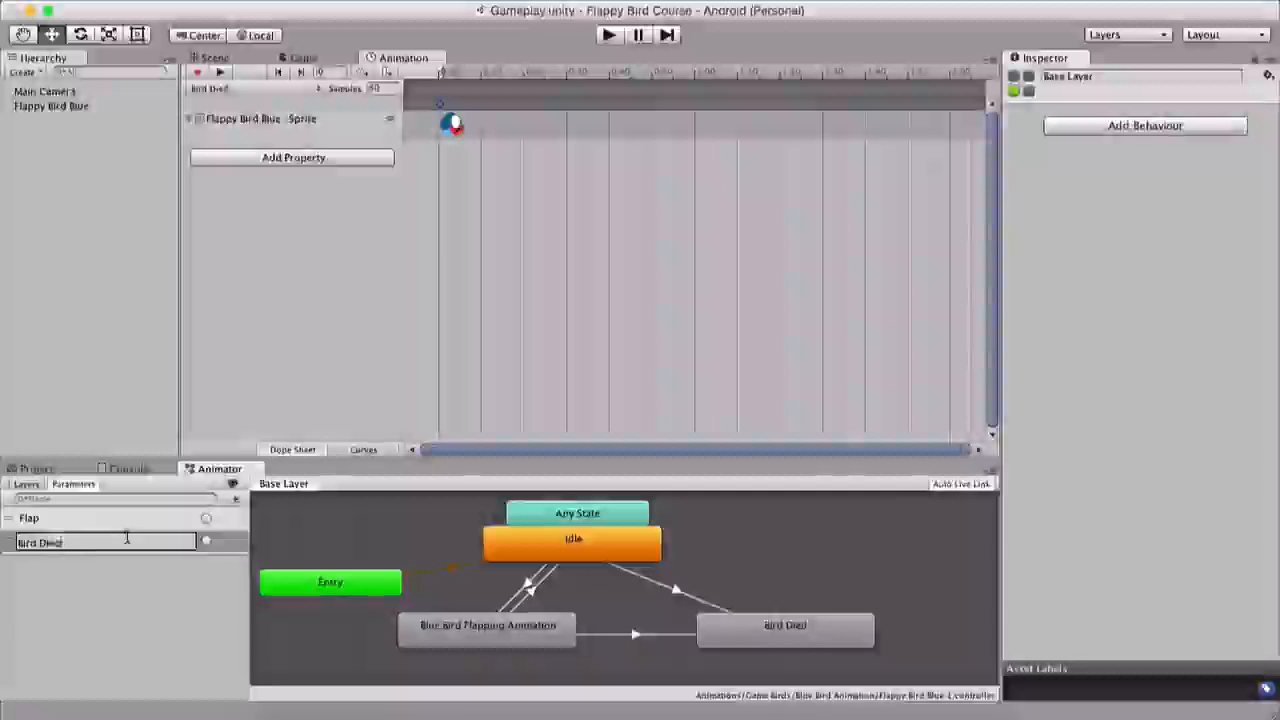
{"action": "key", "text": "Return"}
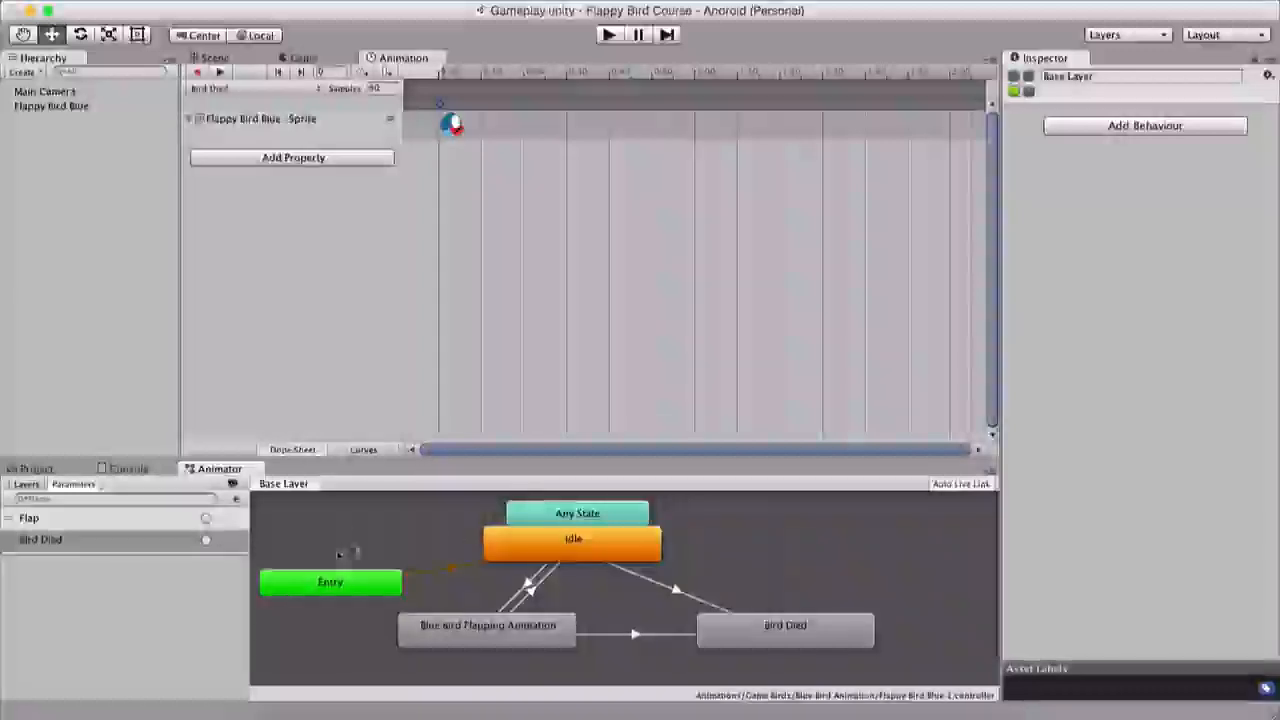
Add a Flap condition to the Idle to Blue Bird Flapping Animation transition and to the transition back to Idle
{"action": "left_click", "coordinate": [528, 590]}
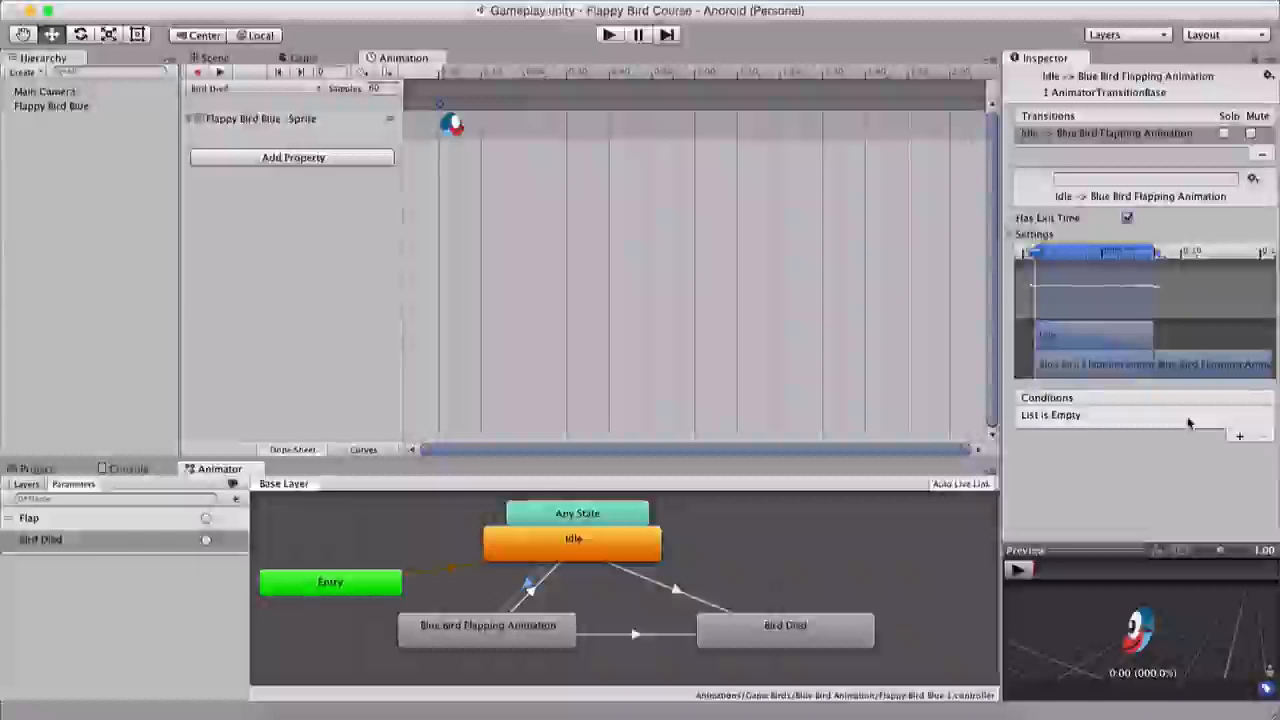
{"action": "left_click", "coordinate": [1238, 438]}
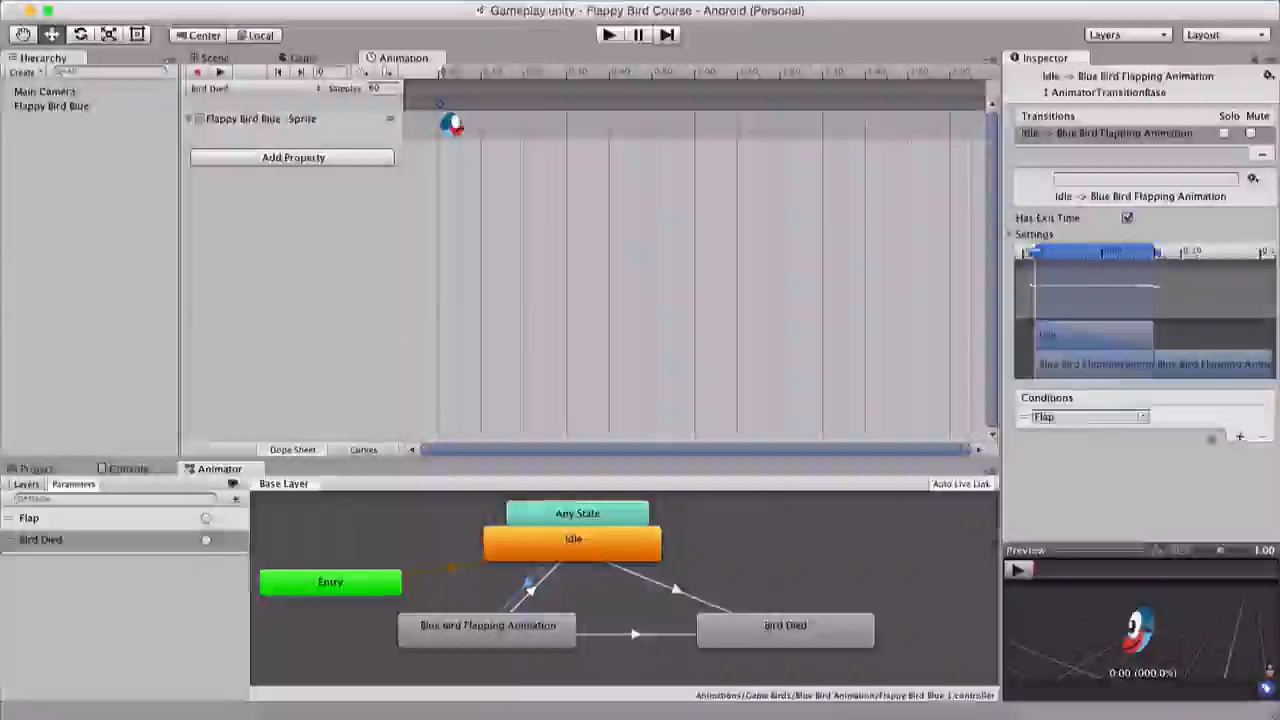
{"action": "left_click", "coordinate": [1145, 418]}
{"action": "left_click", "coordinate": [1108, 458]}
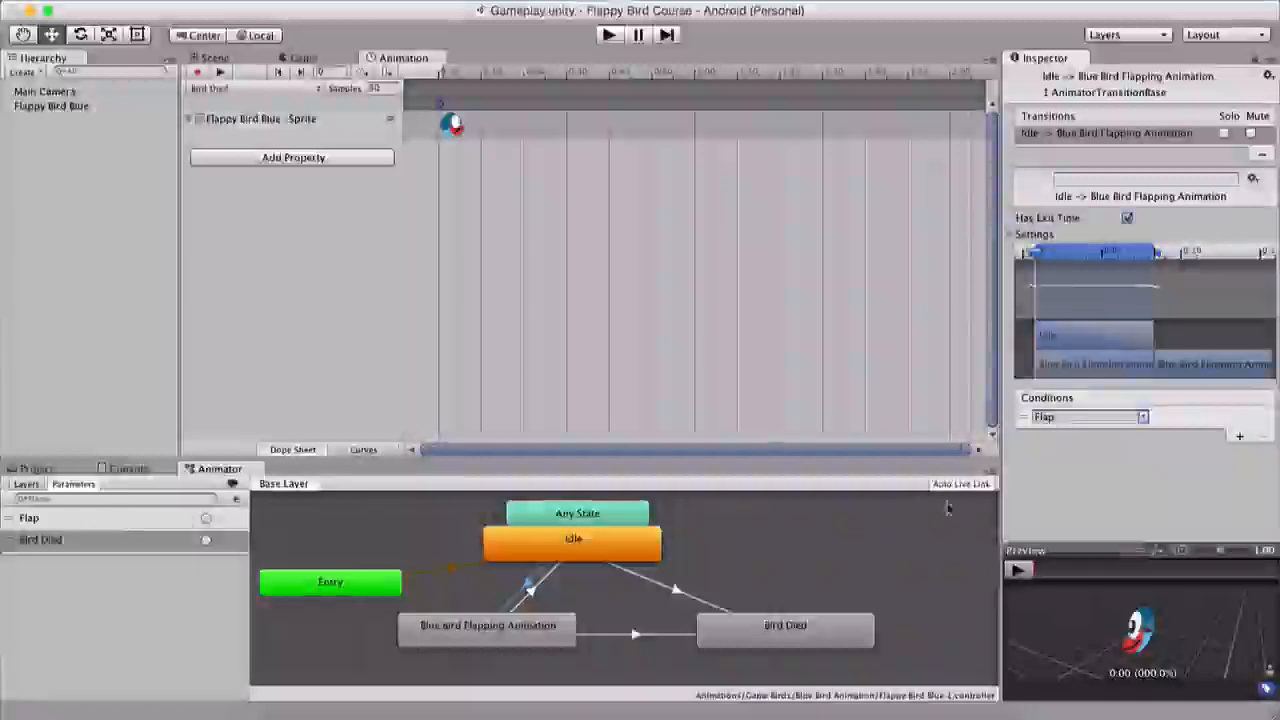
{"action": "left_click", "coordinate": [529, 586]}
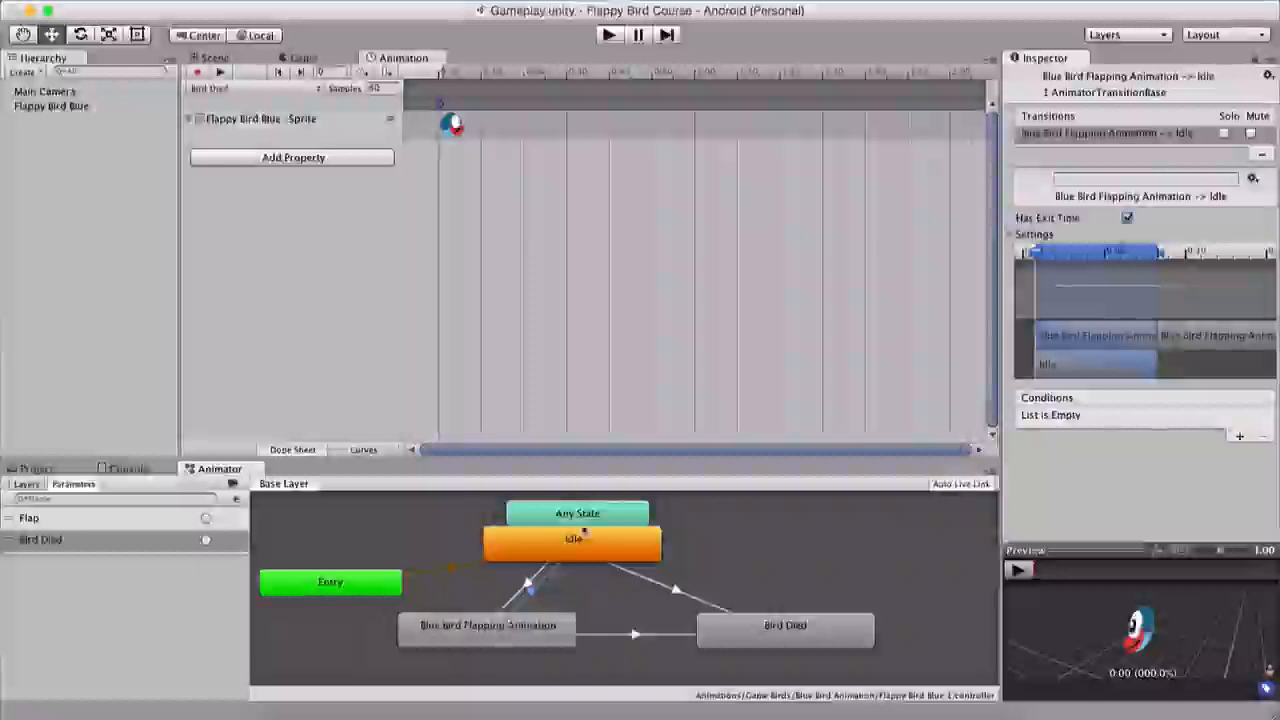
{"action": "left_click", "coordinate": [1239, 436]}
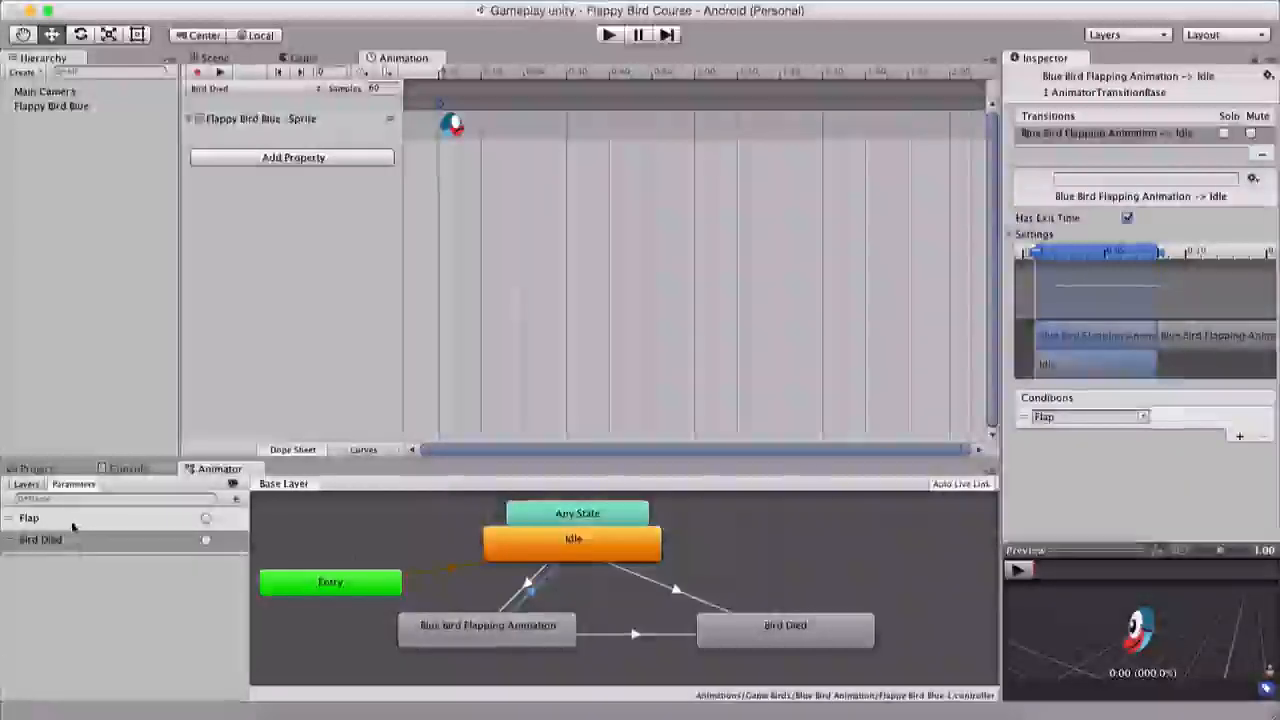
Add a Bird Died condition to the transitions leading from Idle and from Blue Bird Flapping Animation to Bird Died
{"action": "left_click", "coordinate": [678, 591]}
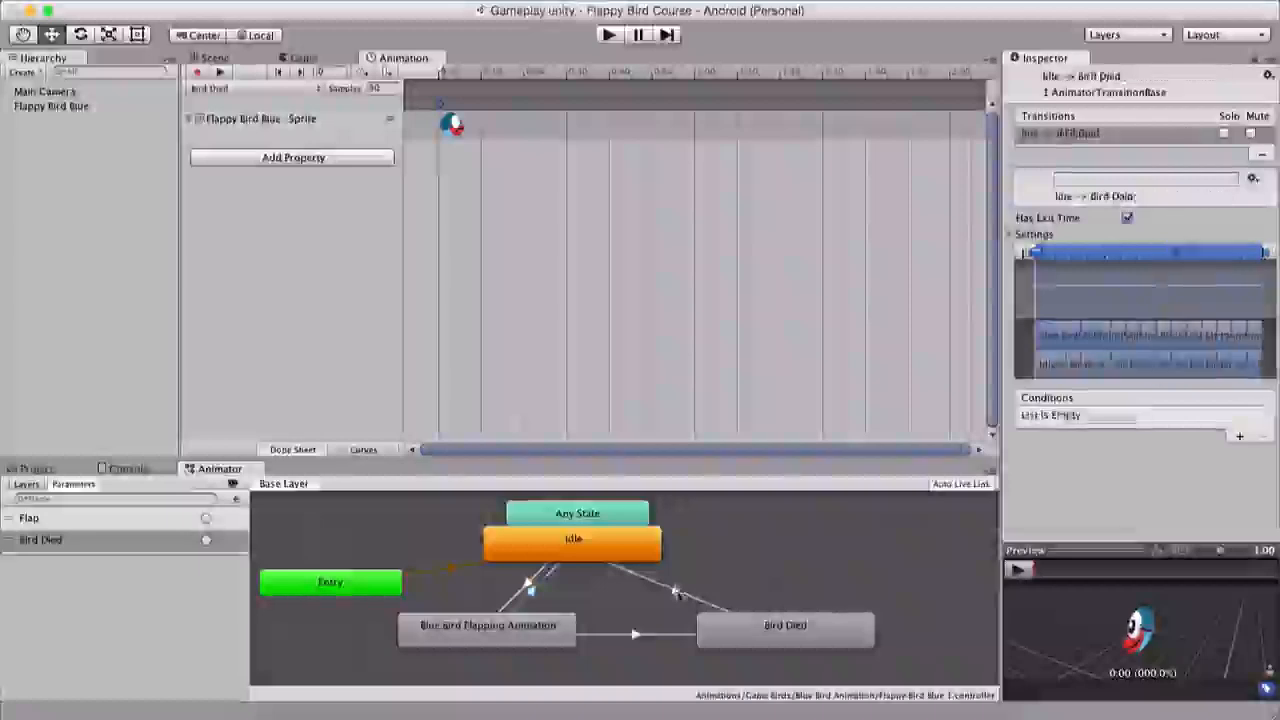
{"action": "left_click", "coordinate": [1239, 436]}
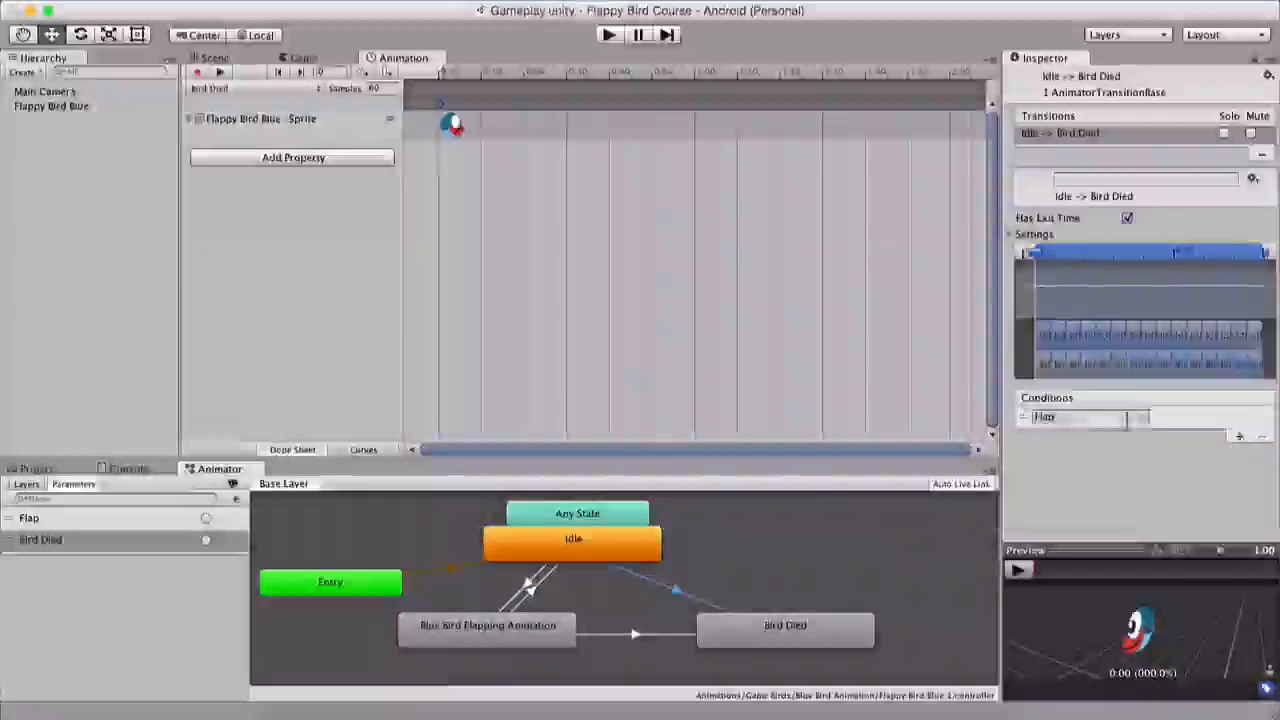
{"action": "left_click", "coordinate": [1143, 417]}
{"action": "left_click", "coordinate": [1160, 450]}
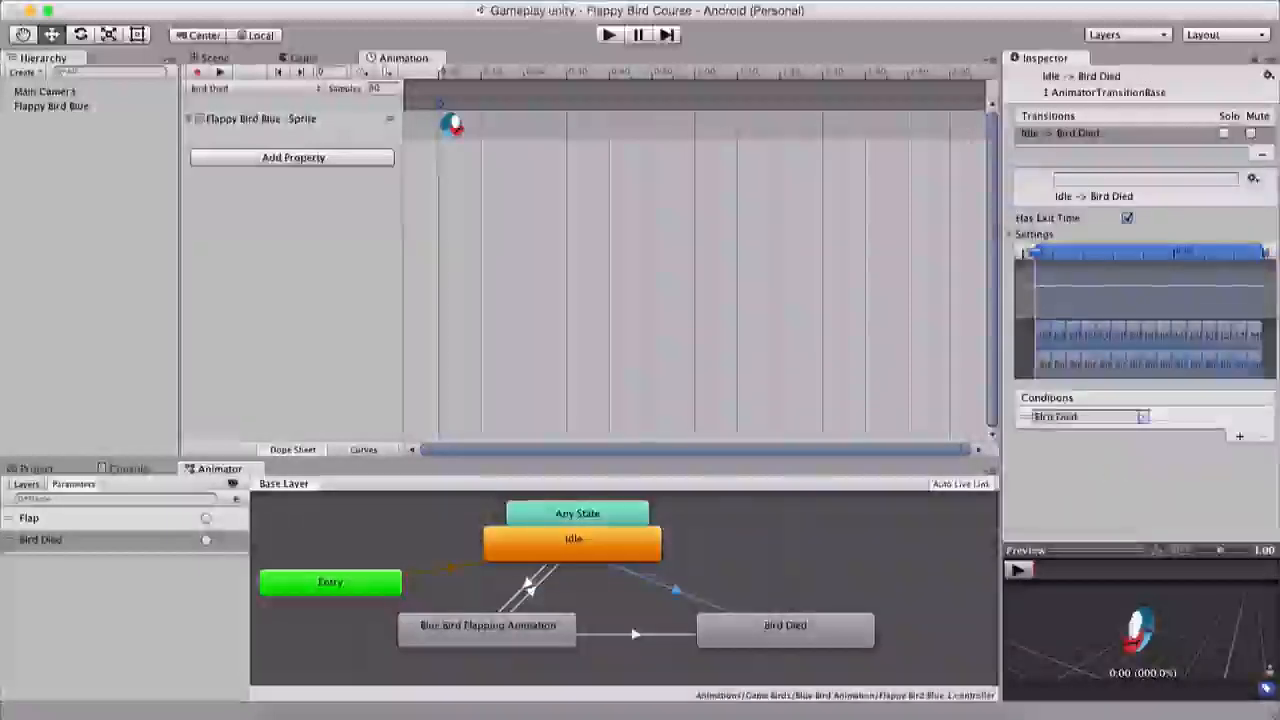
{"action": "left_click", "coordinate": [635, 637]}
{"action": "left_click", "coordinate": [1239, 436]}
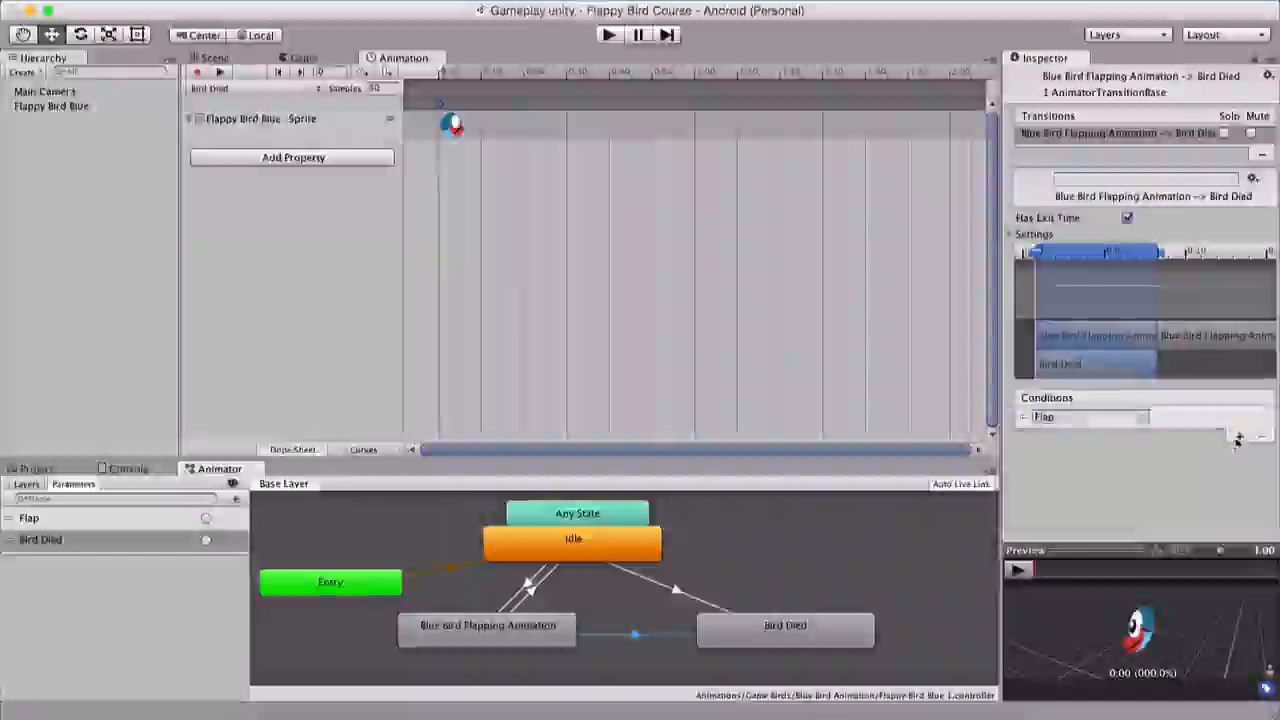
{"action": "left_click", "coordinate": [1143, 417]}
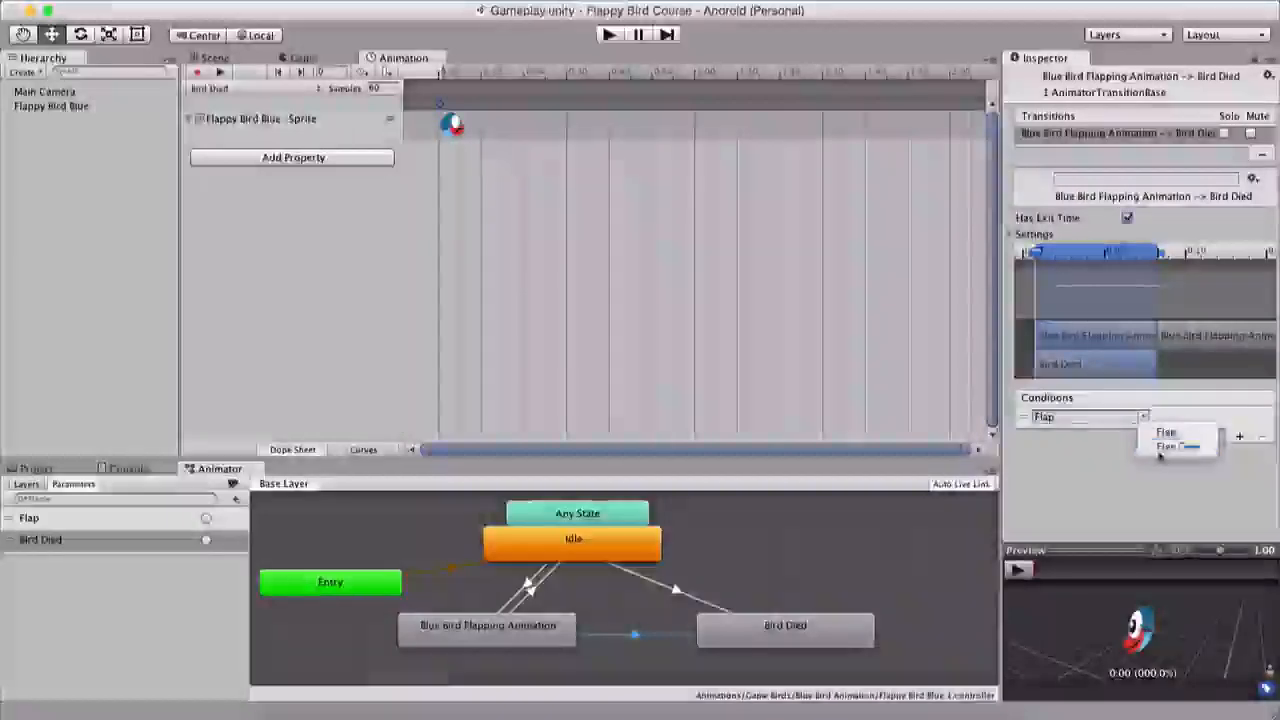
{"action": "left_click", "coordinate": [1160, 450]}
{"action": "left_click", "coordinate": [672, 594]}
{"action": "left_click", "coordinate": [662, 634]}
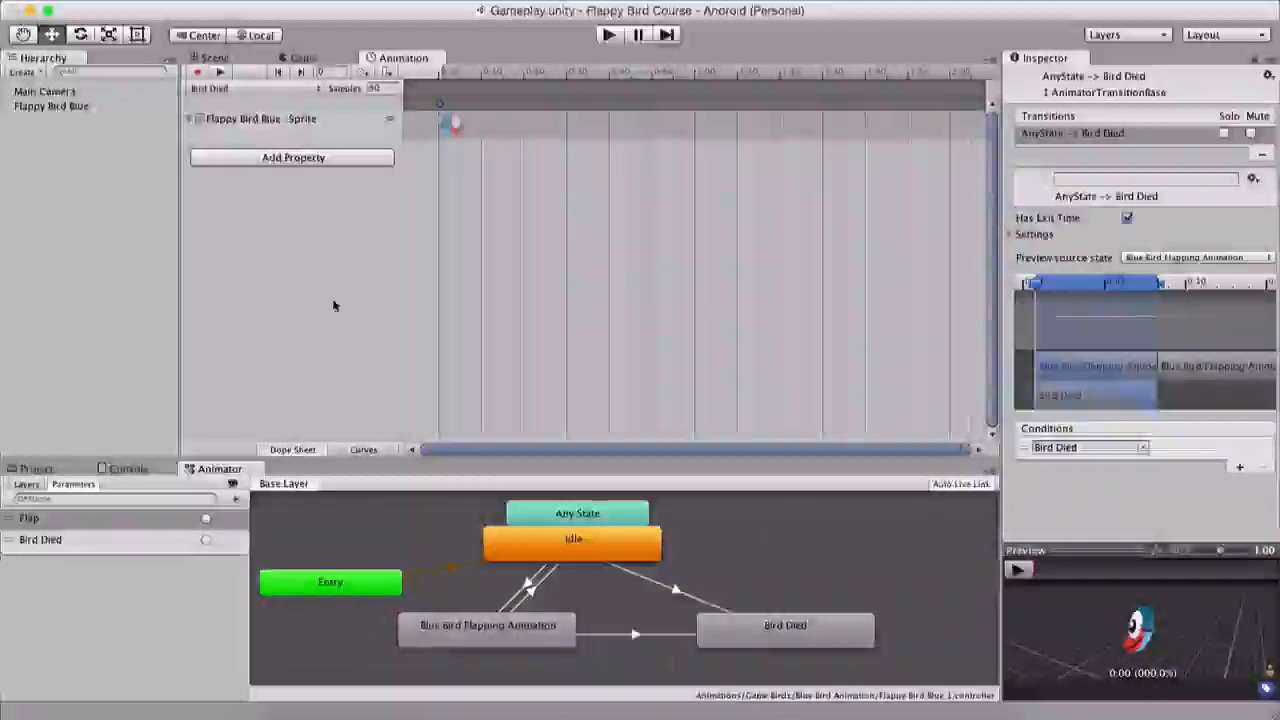
Run the game to check the blue bird's default animation, and stop it again
{"action": "left_click", "coordinate": [608, 34]}
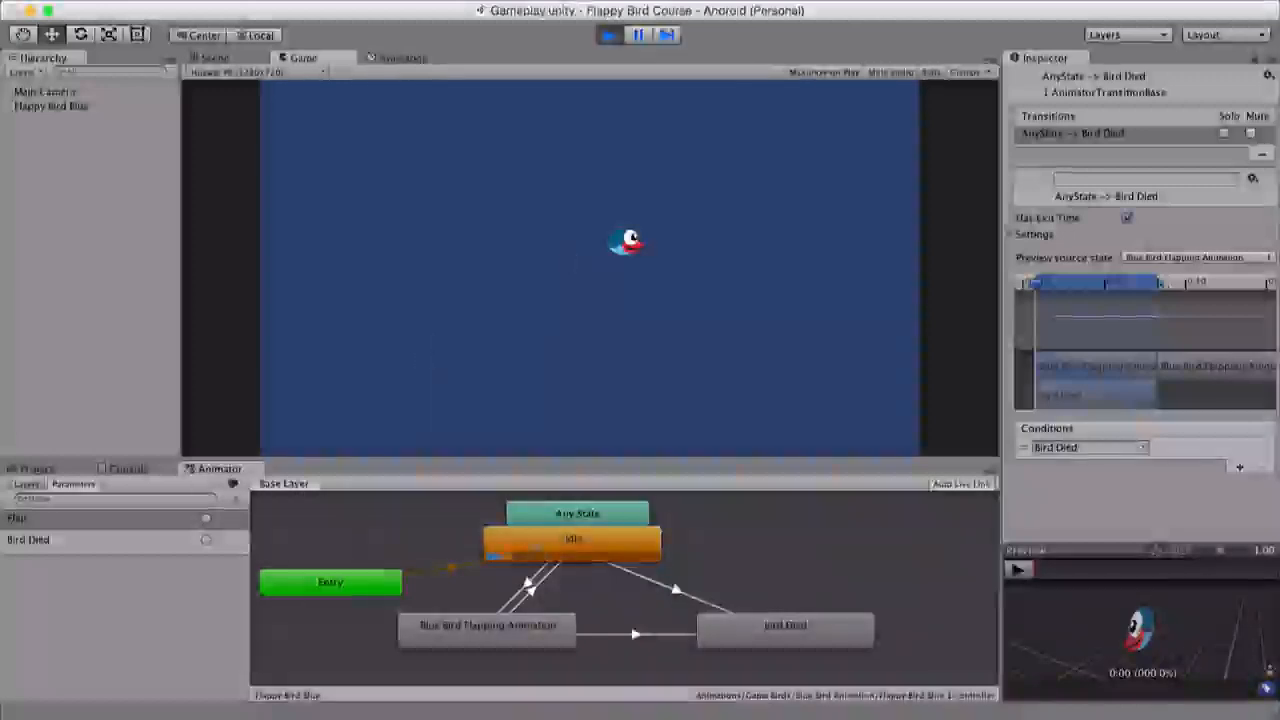
{"action": "left_click", "coordinate": [610, 35]}
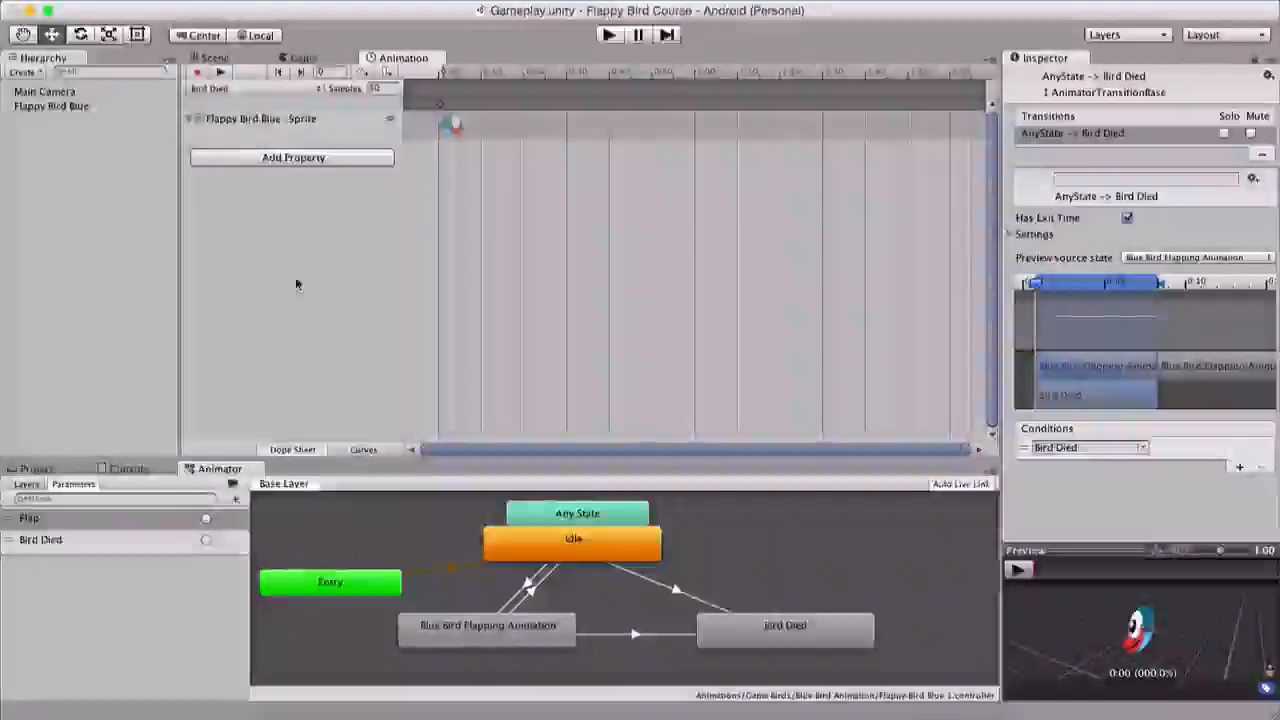